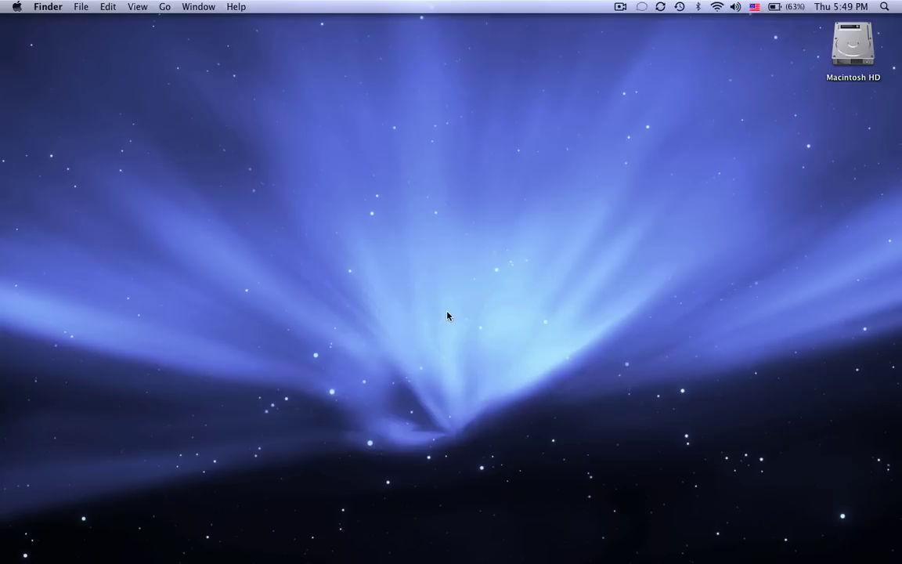
# Open a new Finder window on the JonLoeb home folder and bring up the Customize Toolbar sheet.
pyautogui.press('super+n')
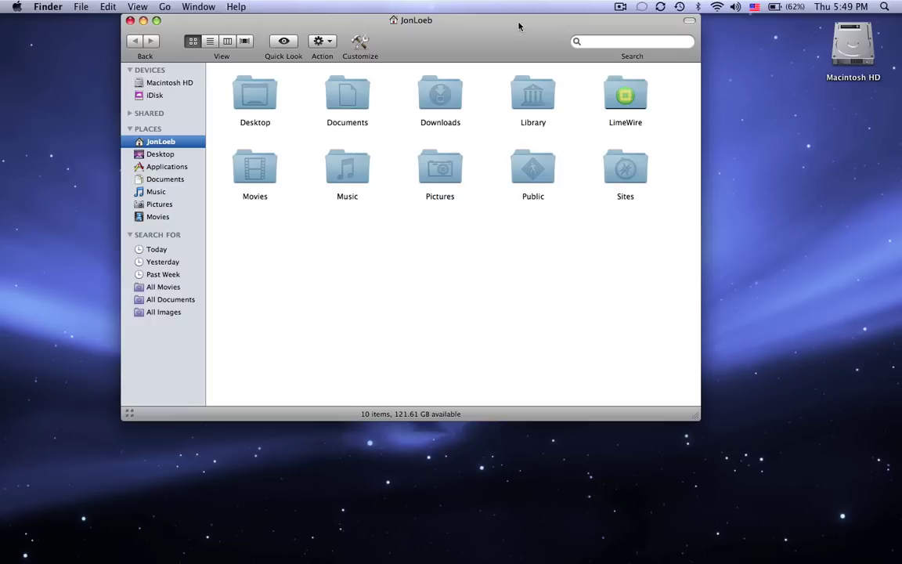
pyautogui.moveTo(492, 40); pyautogui.dragTo(501, 61)
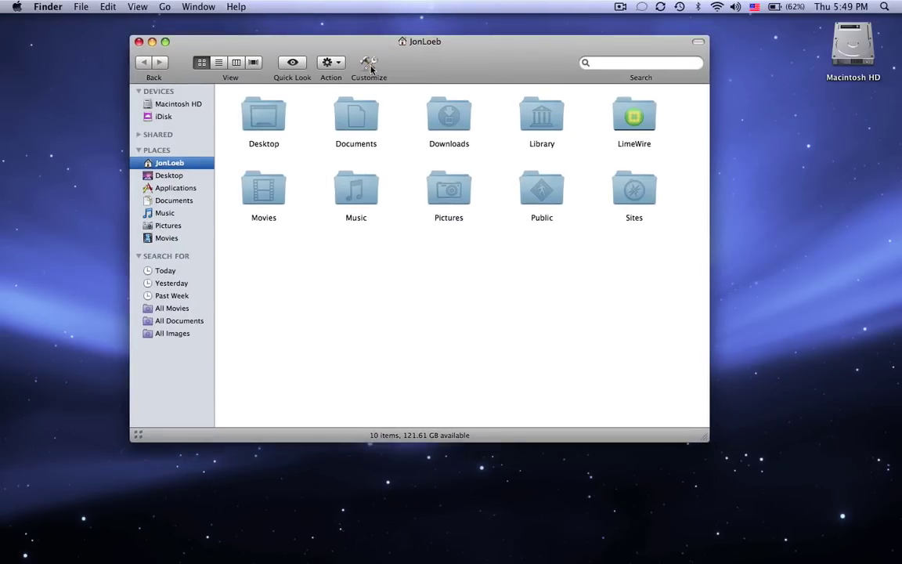
pyautogui.rightClick(439, 70)
pyautogui.click(387, 64)
pyautogui.click(138, 6)
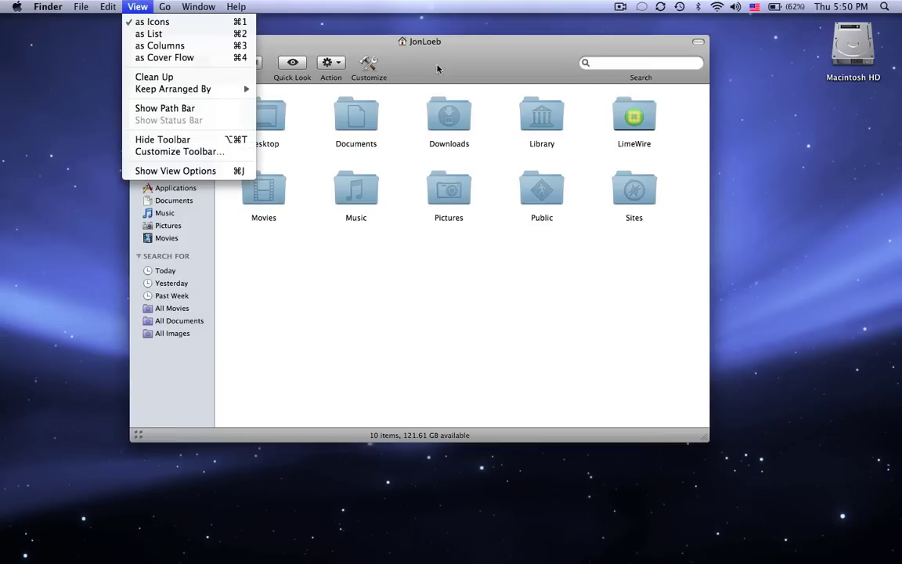
pyautogui.click(366, 83)
# Restore the default toolbar set, remove the empty slot after Back, and add Customize after Action.
pyautogui.click(369, 67)
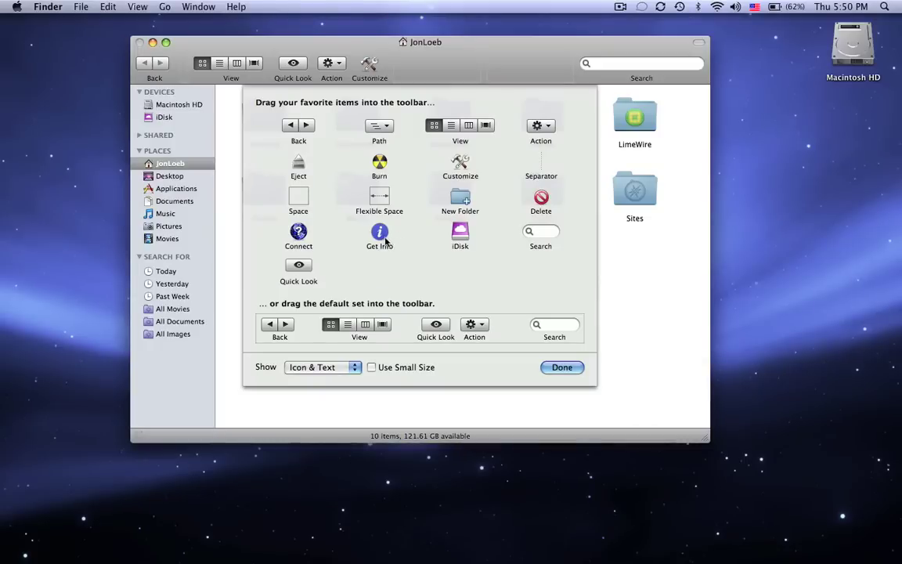
pyautogui.moveTo(379, 232)
pyautogui.mouseDown()
pyautogui.moveTo(332, 87)
pyautogui.moveTo(360, 72)
pyautogui.moveTo(376, 239)
pyautogui.mouseUp()
pyautogui.moveTo(377, 322); pyautogui.dragTo(391, 68)
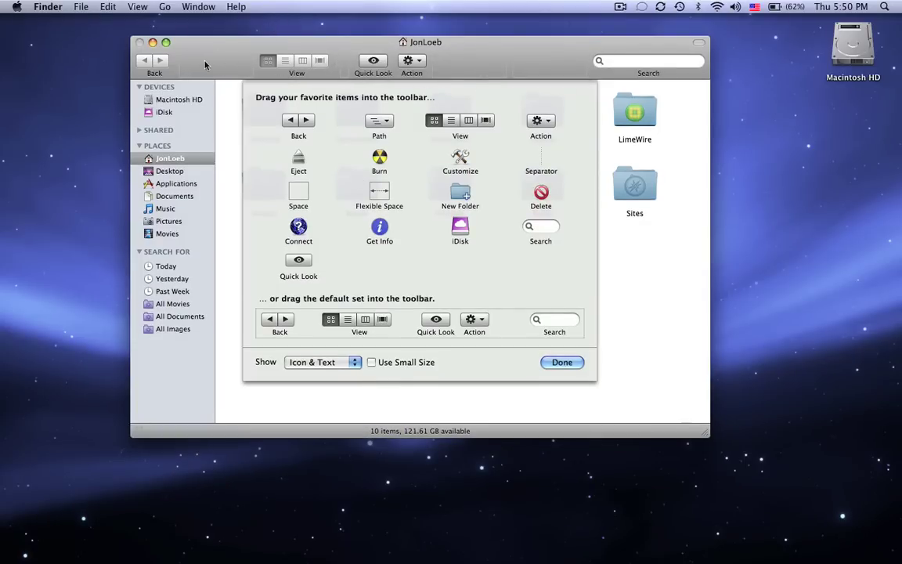
pyautogui.moveTo(205, 65); pyautogui.dragTo(193, 104)
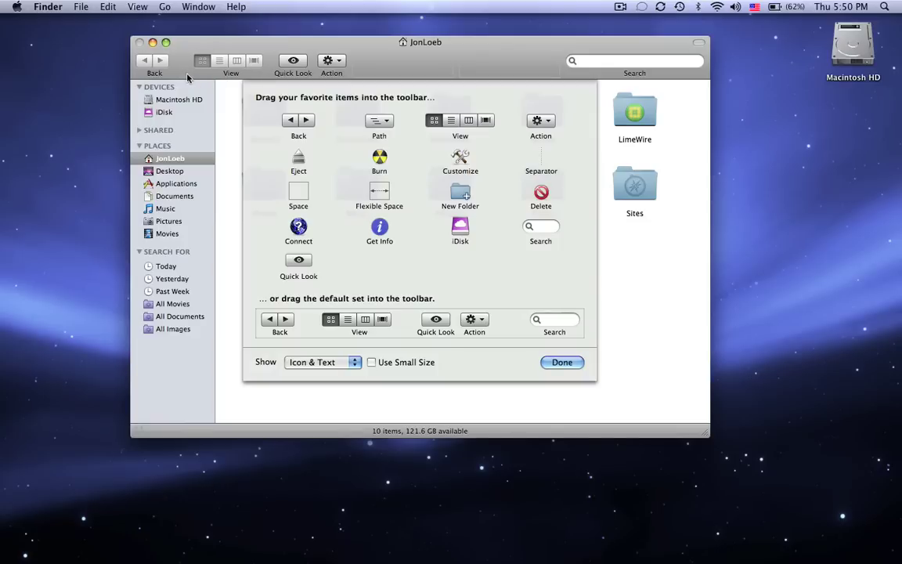
pyautogui.moveTo(426, 163); pyautogui.dragTo(370, 69)
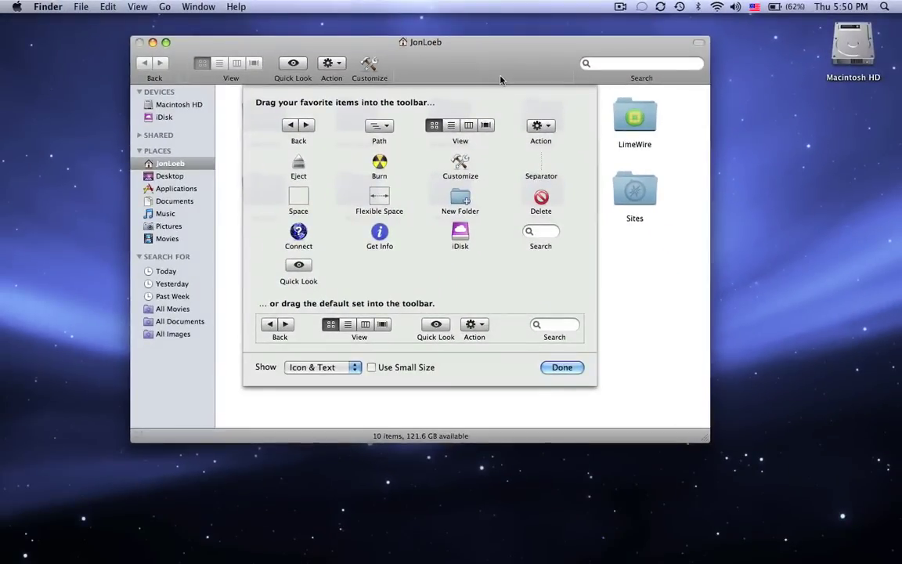
# Try adding Path, Space and Flexible Space items to the toolbar, then close the customization sheet.
pyautogui.moveTo(379, 127); pyautogui.dragTo(486, 85)
pyautogui.moveTo(302, 201); pyautogui.dragTo(357, 65)
pyautogui.moveTo(354, 197); pyautogui.dragTo(487, 66)
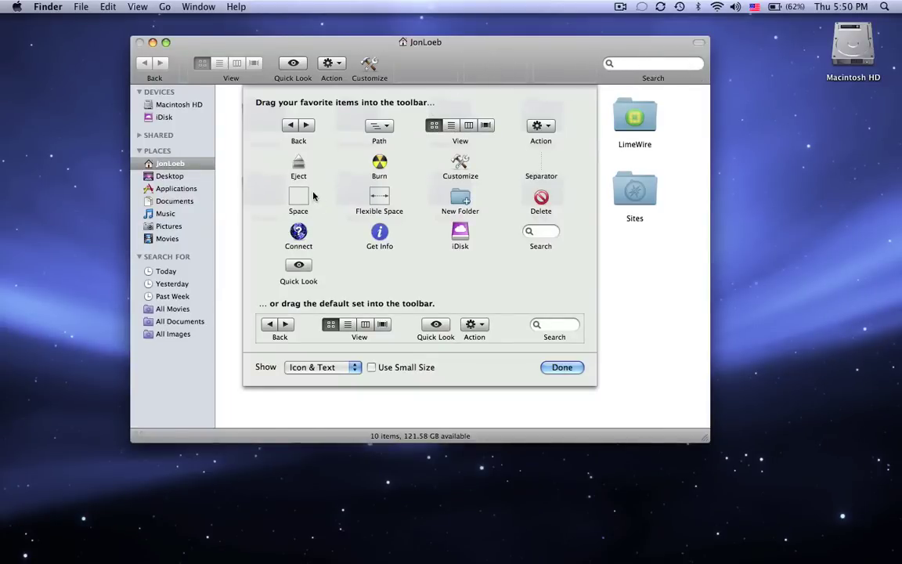
pyautogui.moveTo(375, 201); pyautogui.dragTo(479, 86)
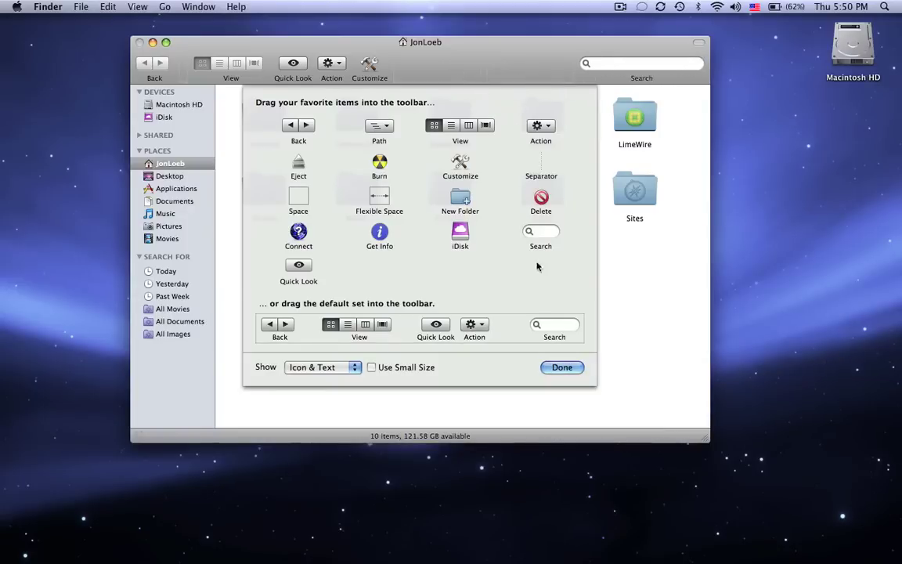
pyautogui.click(567, 368)
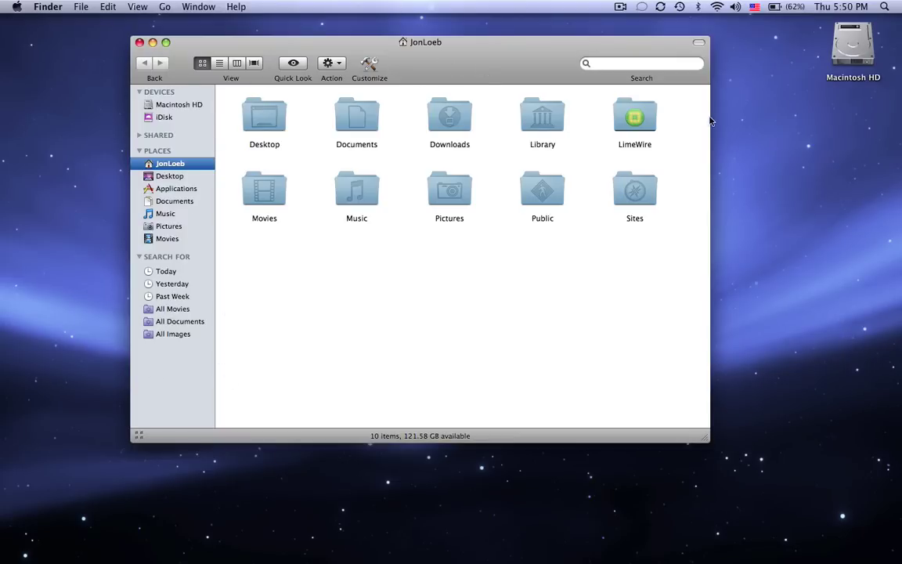
# Hide and show the toolbar and sidebar twice, then open JonLoeb's view options with Cmd-J.
pyautogui.click(699, 45)
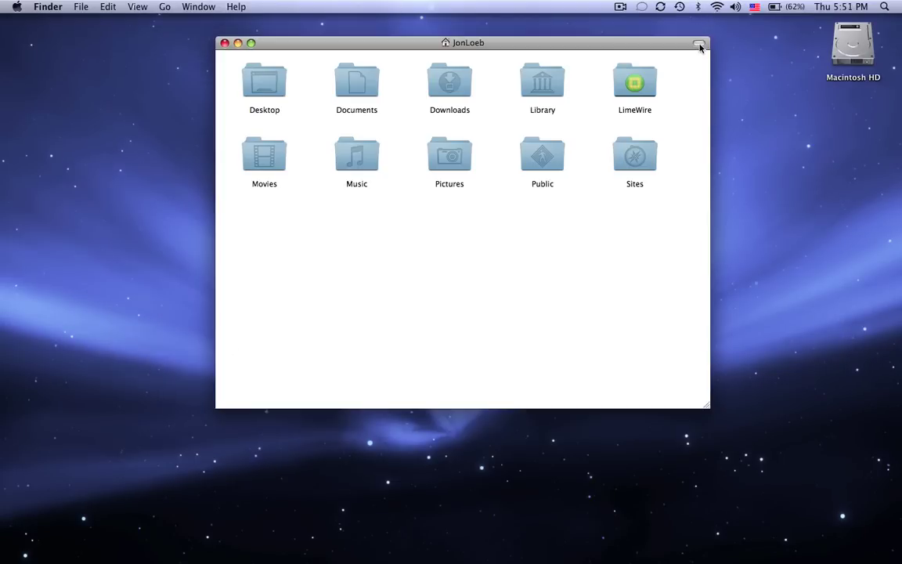
pyautogui.click(699, 44)
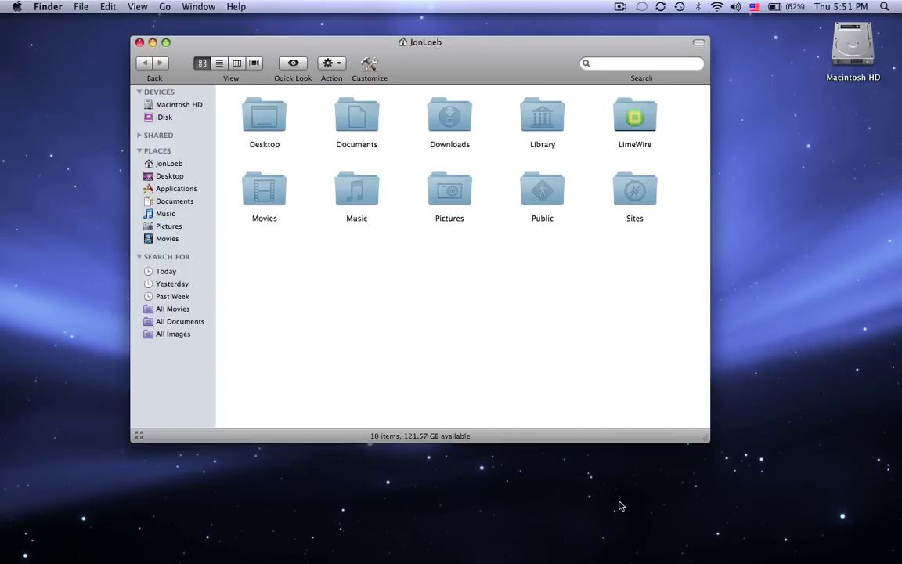
pyautogui.press('super+alt+t')
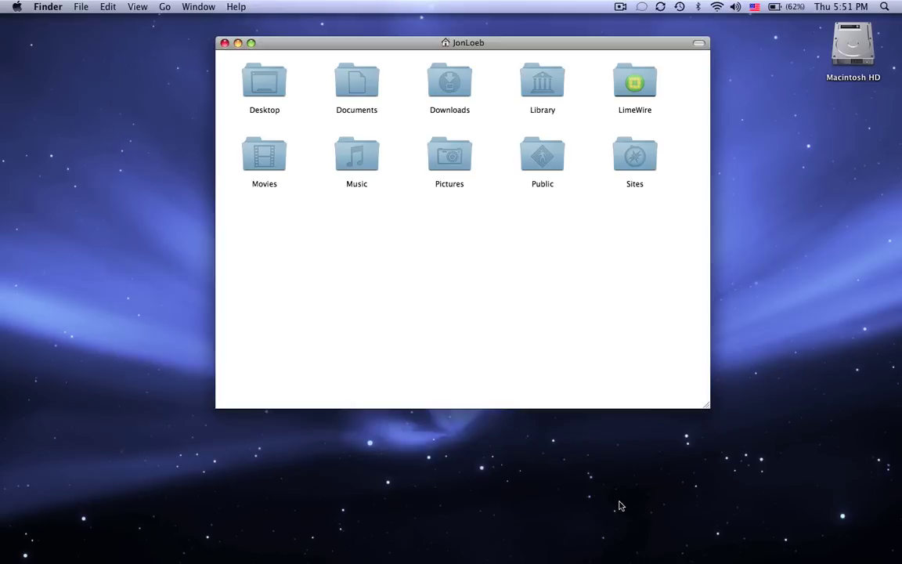
pyautogui.press('super+alt+t')
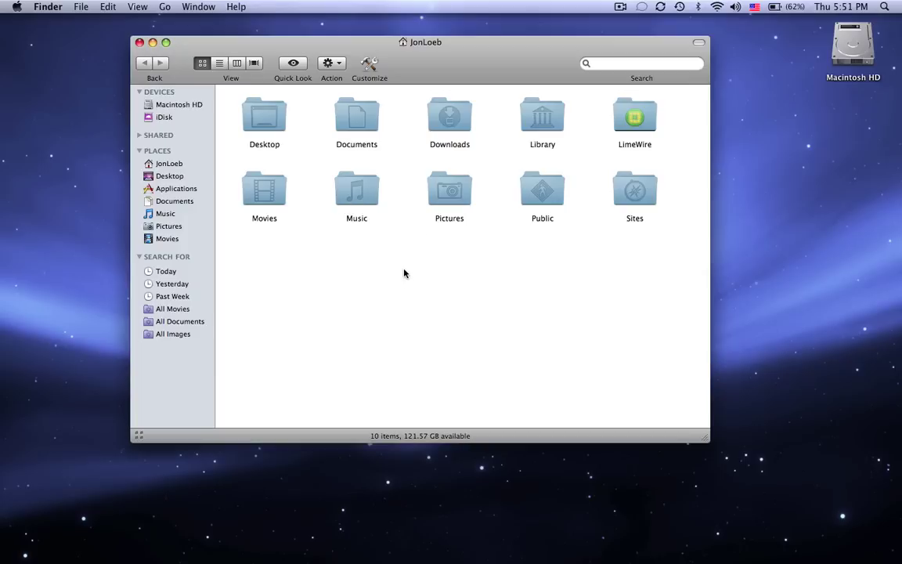
pyautogui.press('super+j')
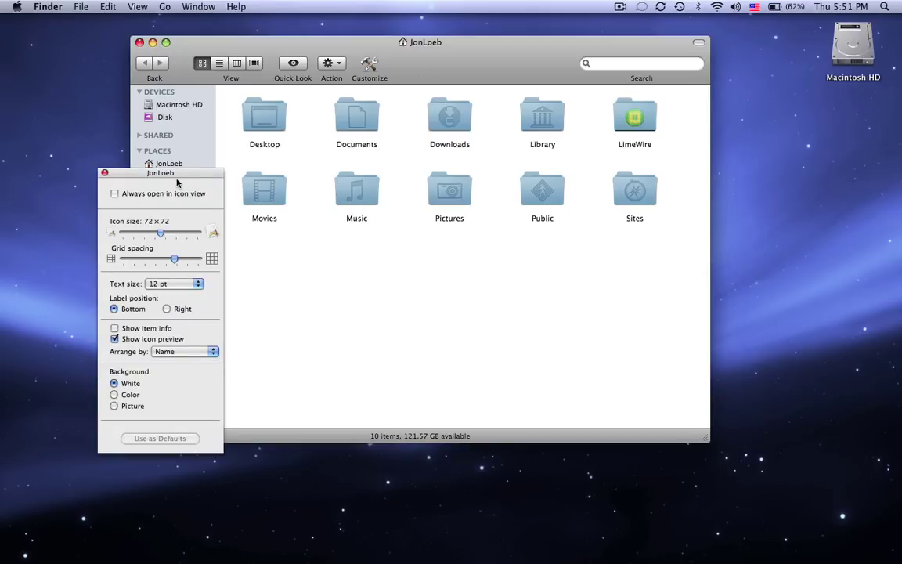
pyautogui.moveTo(177, 178); pyautogui.dragTo(161, 149)
pyautogui.moveTo(249, 41); pyautogui.dragTo(342, 48)
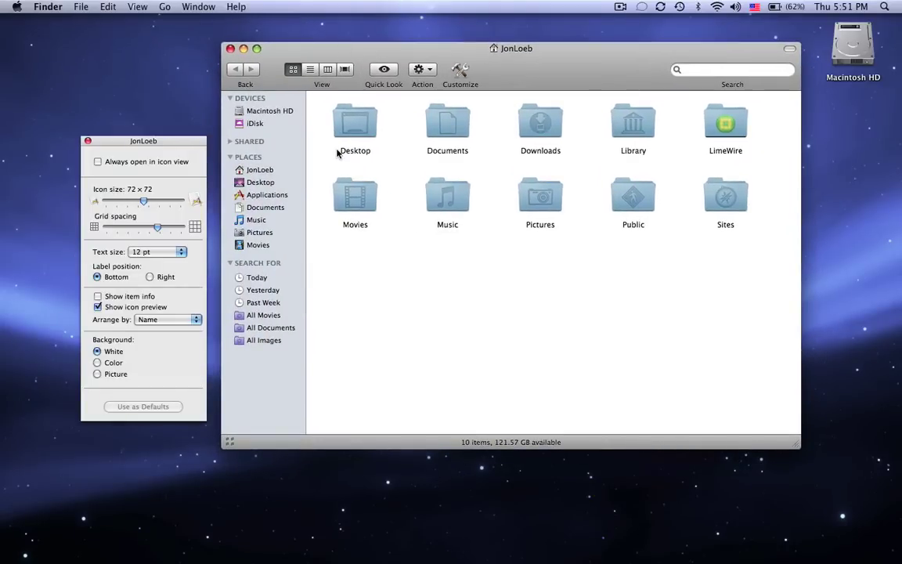
pyautogui.moveTo(298, 54); pyautogui.dragTo(300, 370)
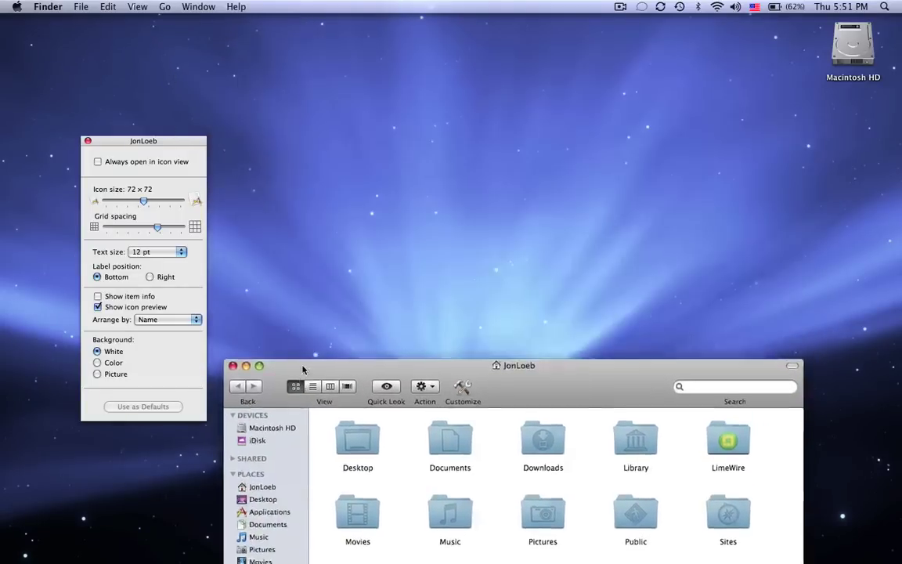
pyautogui.click(353, 265)
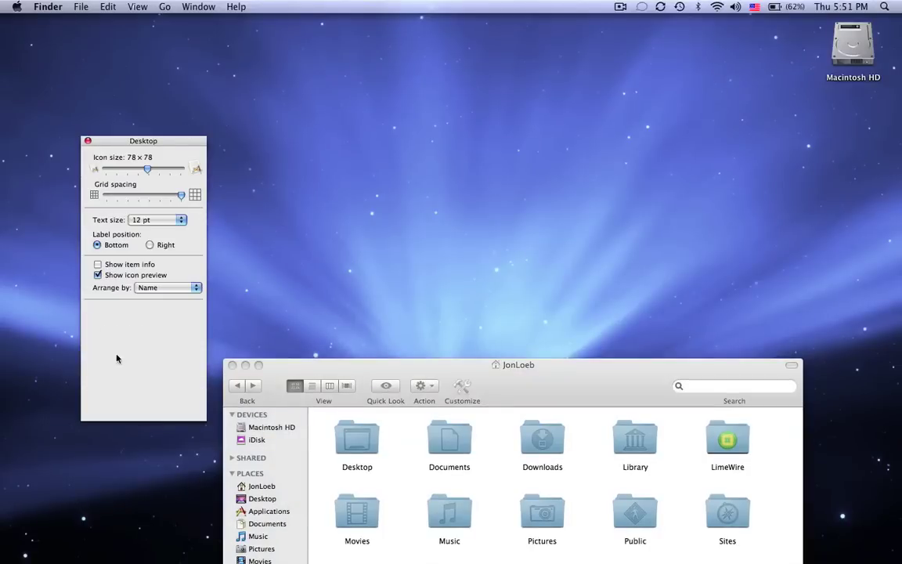
pyautogui.moveTo(318, 371); pyautogui.dragTo(326, 125)
pyautogui.click(371, 182)
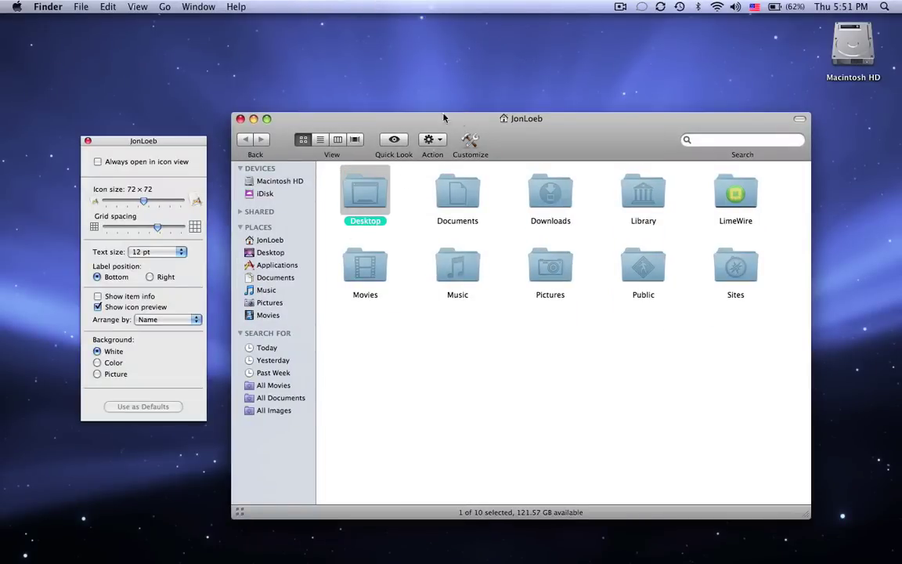
pyautogui.moveTo(397, 118); pyautogui.dragTo(377, 361)
pyautogui.click(430, 293)
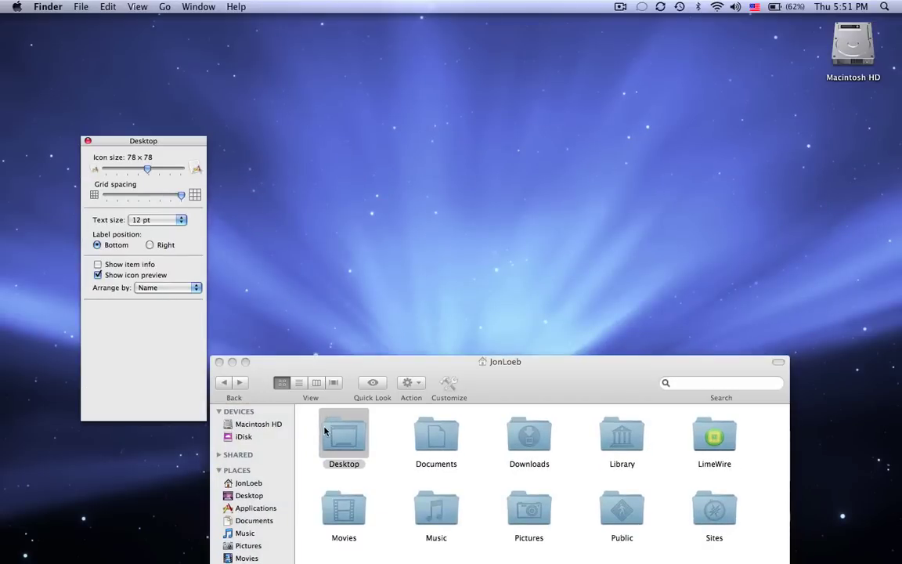
pyautogui.click(266, 371)
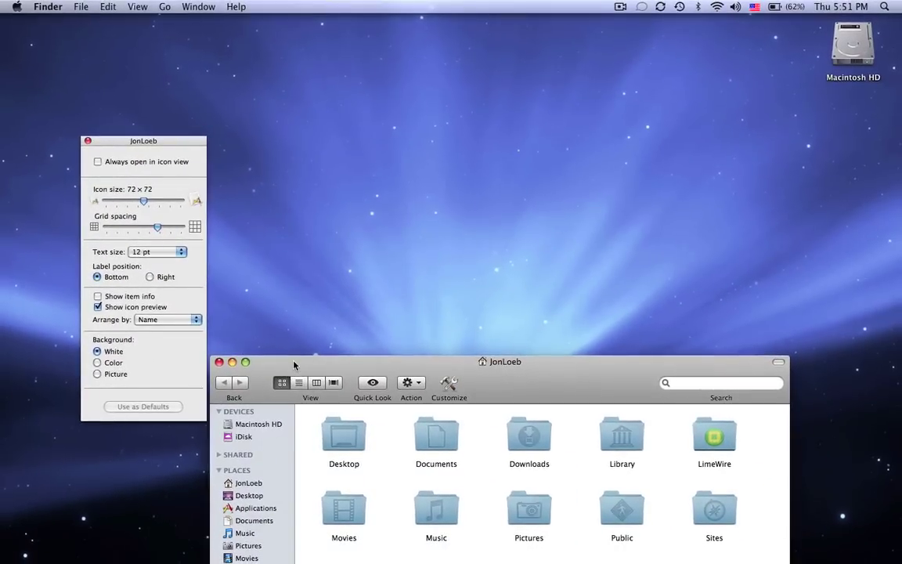
# Enlarge JonLoeb's icons to 76 × 76, try 10 and 16 pt labels, then return to 12 pt.
pyautogui.moveTo(293, 364); pyautogui.dragTo(324, 108)
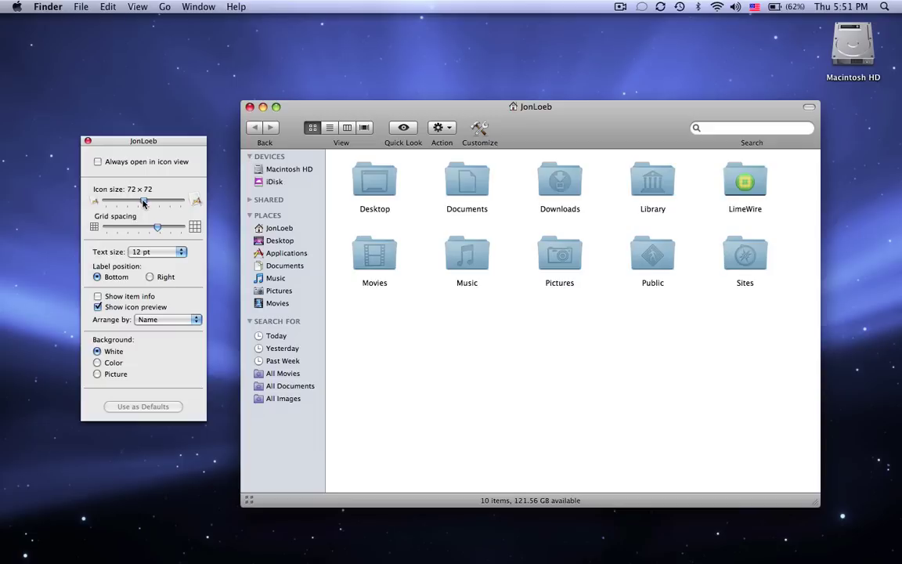
pyautogui.moveTo(144, 202); pyautogui.dragTo(155, 228)
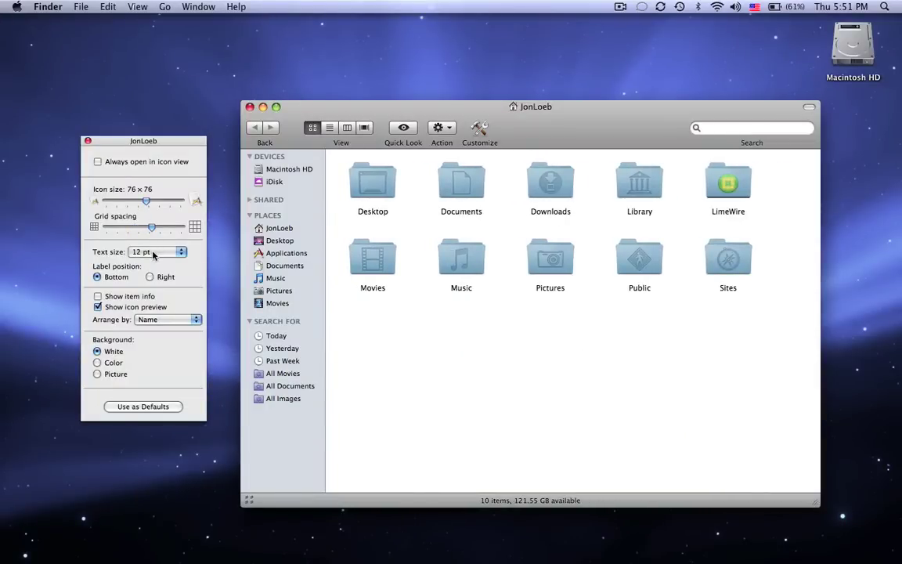
pyautogui.click(153, 252)
pyautogui.click(149, 234)
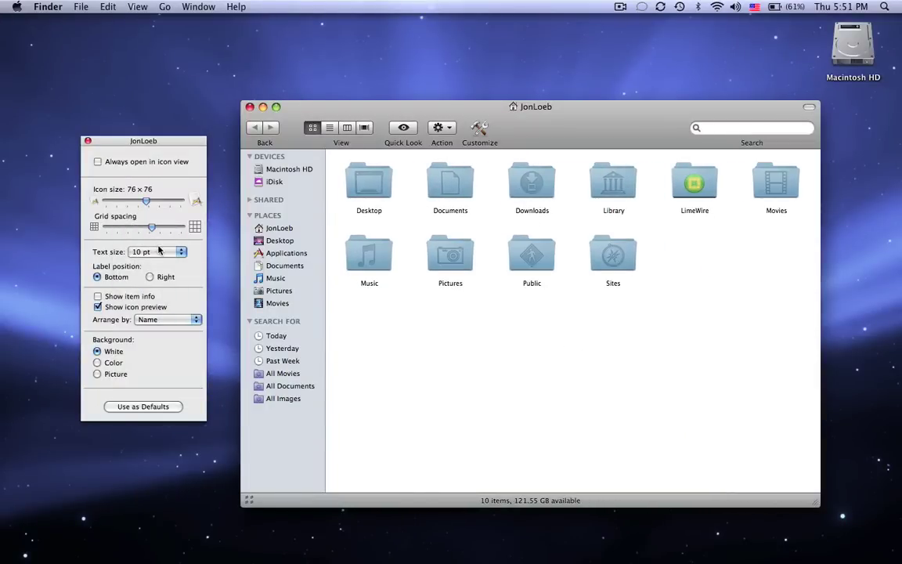
pyautogui.click(159, 251)
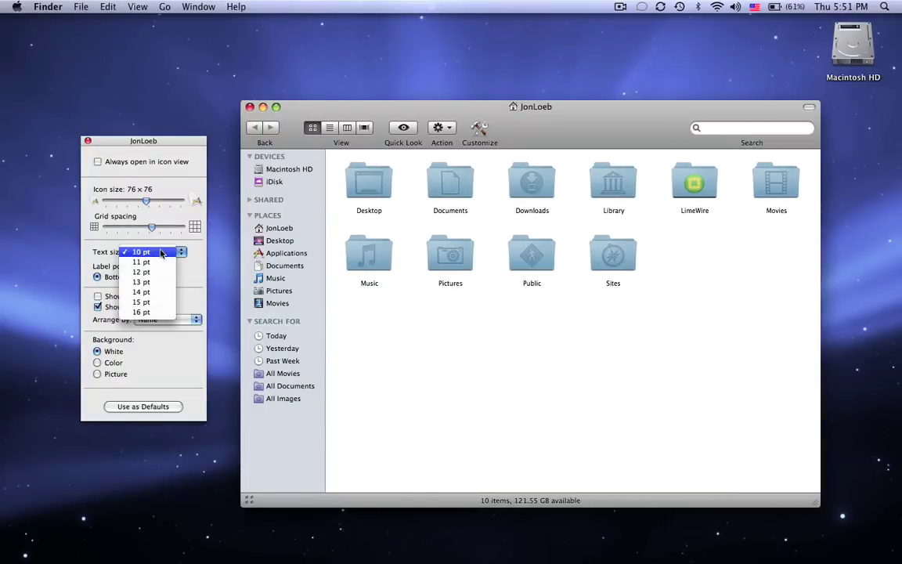
pyautogui.click(169, 314)
pyautogui.click(162, 254)
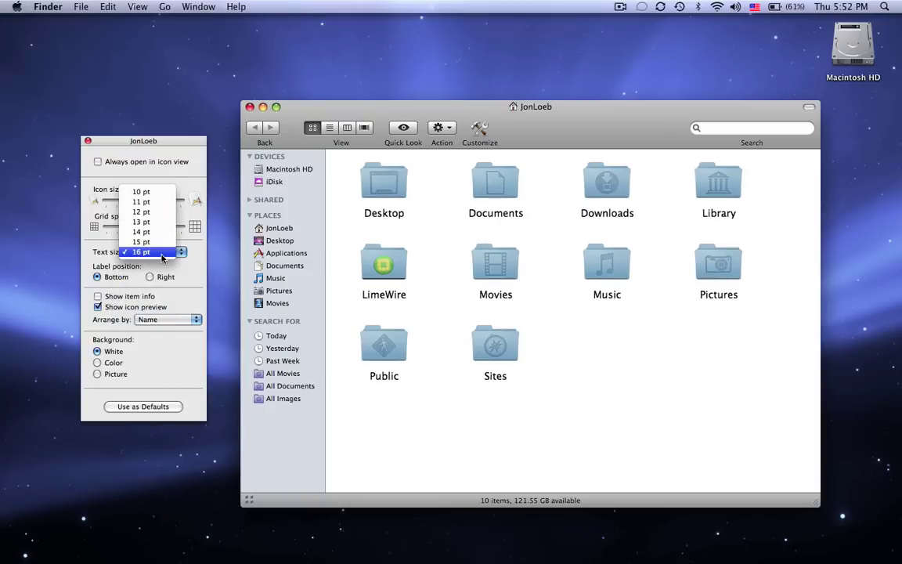
pyautogui.click(149, 212)
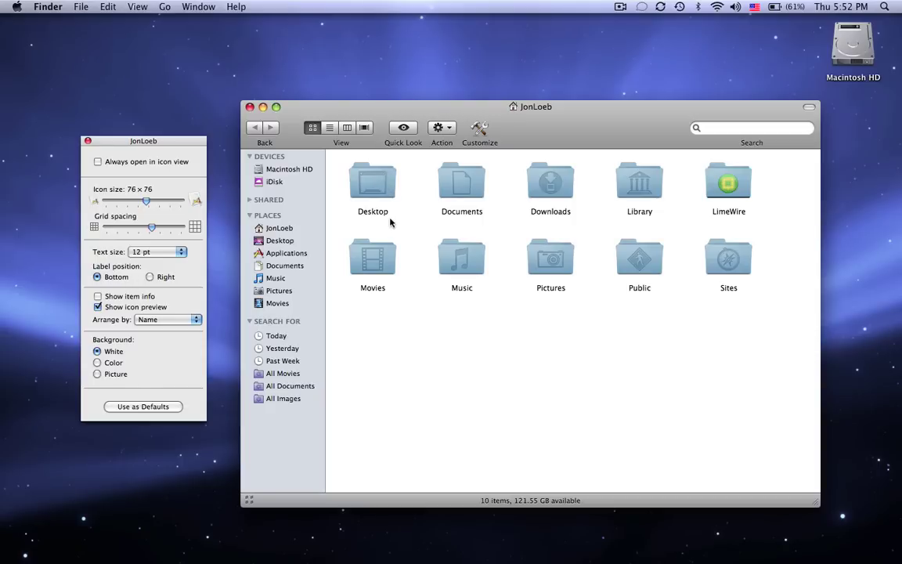
pyautogui.click(151, 278)
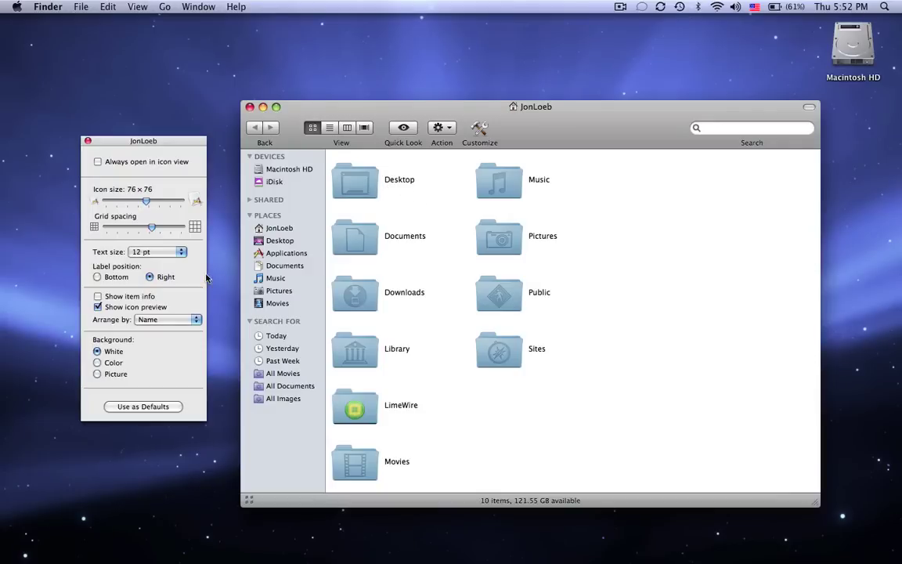
pyautogui.click(97, 277)
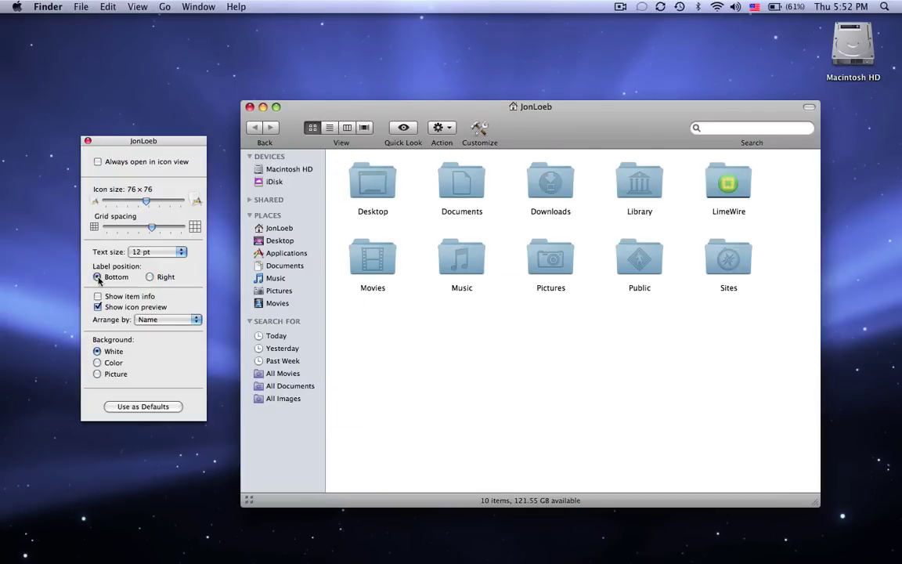
pyautogui.click(97, 297)
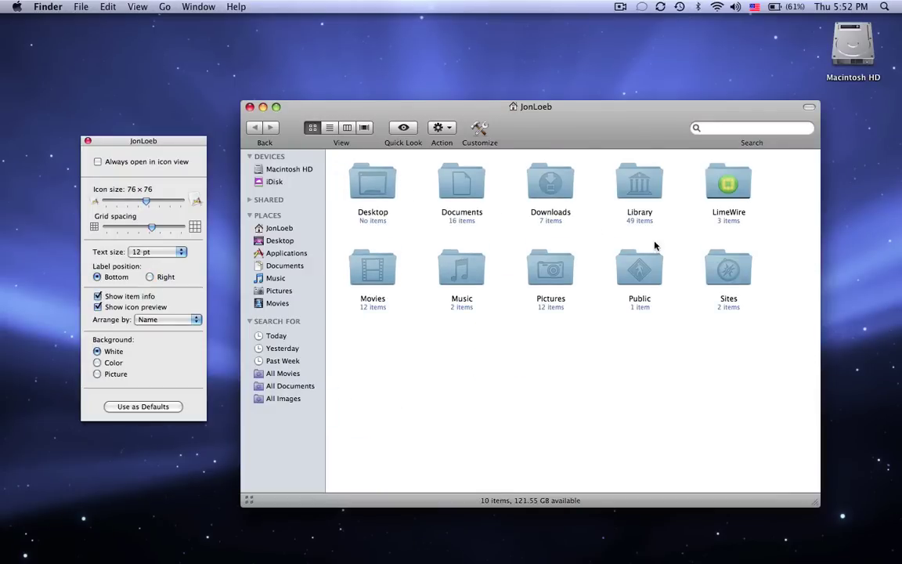
pyautogui.click(98, 297)
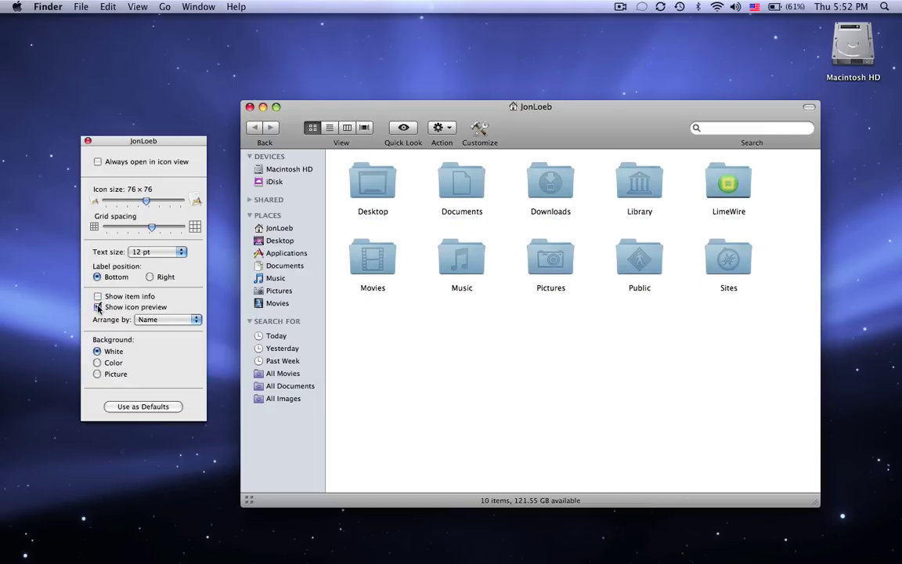
pyautogui.click(161, 320)
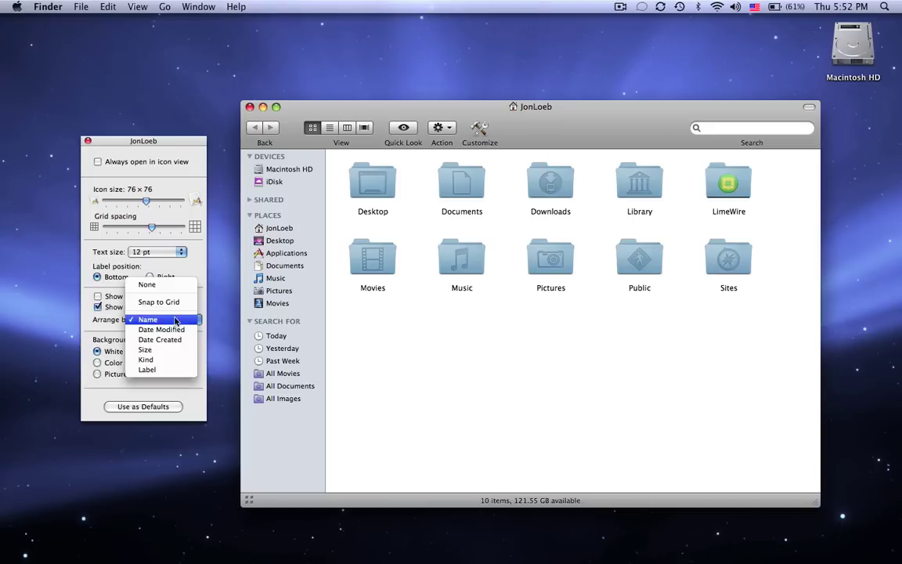
pyautogui.click(159, 301)
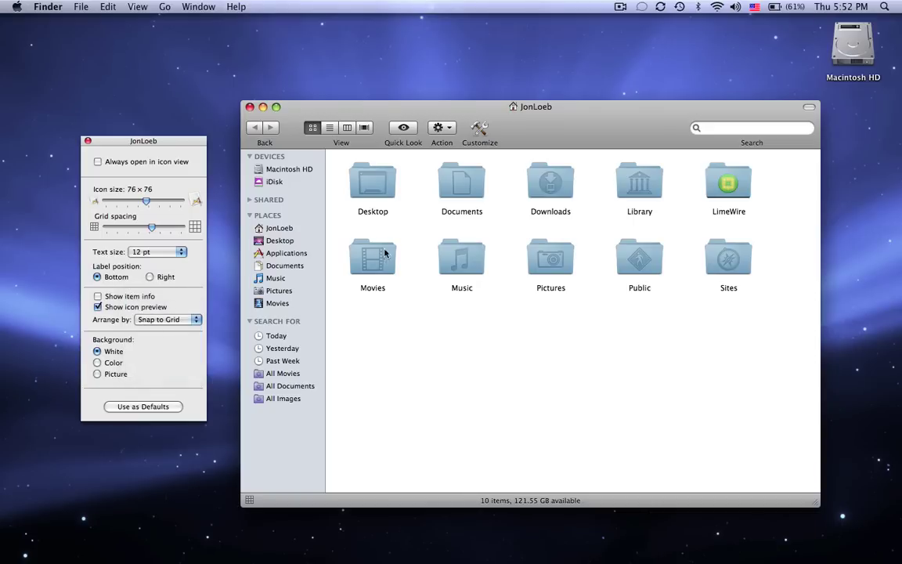
pyautogui.moveTo(374, 257)
pyautogui.mouseDown()
pyautogui.moveTo(436, 346)
pyautogui.moveTo(364, 264)
pyautogui.mouseUp()
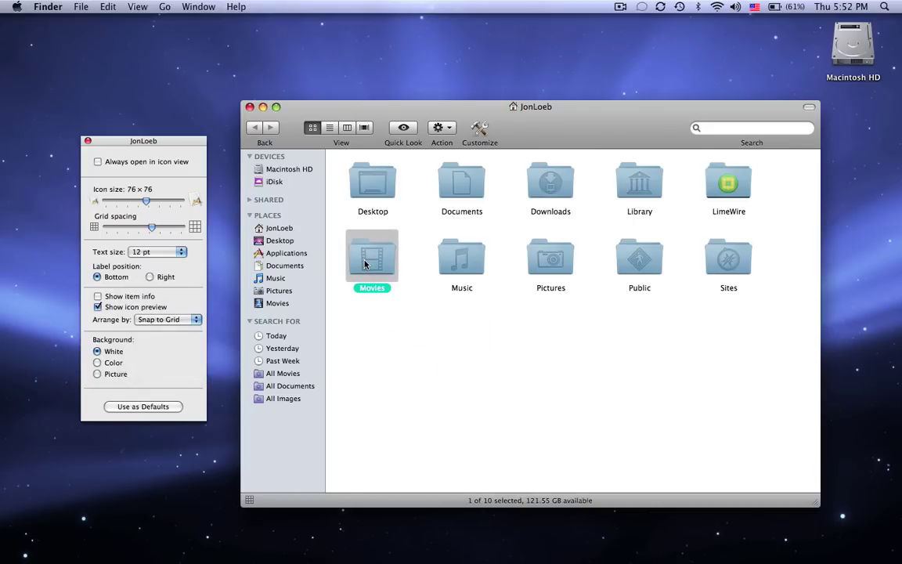
pyautogui.click(163, 319)
pyautogui.click(164, 337)
pyautogui.click(165, 318)
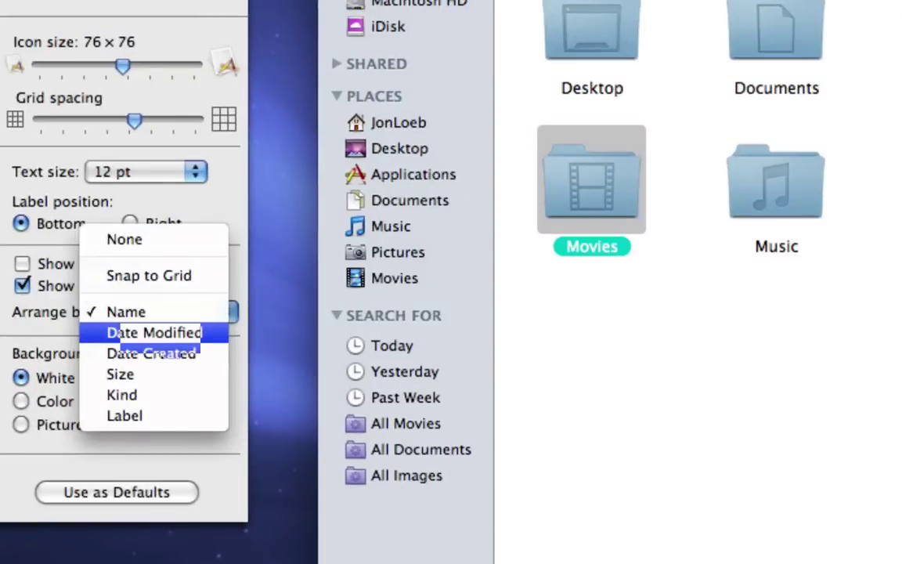
pyautogui.click(166, 312)
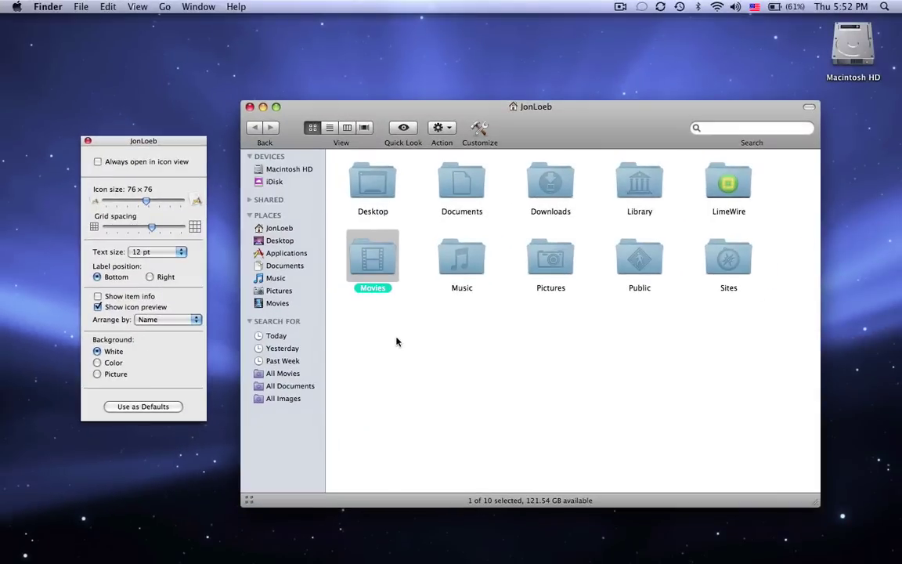
# Set the JonLoeb window background to a bright green colour picked on the colour wheel.
pyautogui.click(396, 342)
pyautogui.moveTo(378, 113); pyautogui.dragTo(361, 74)
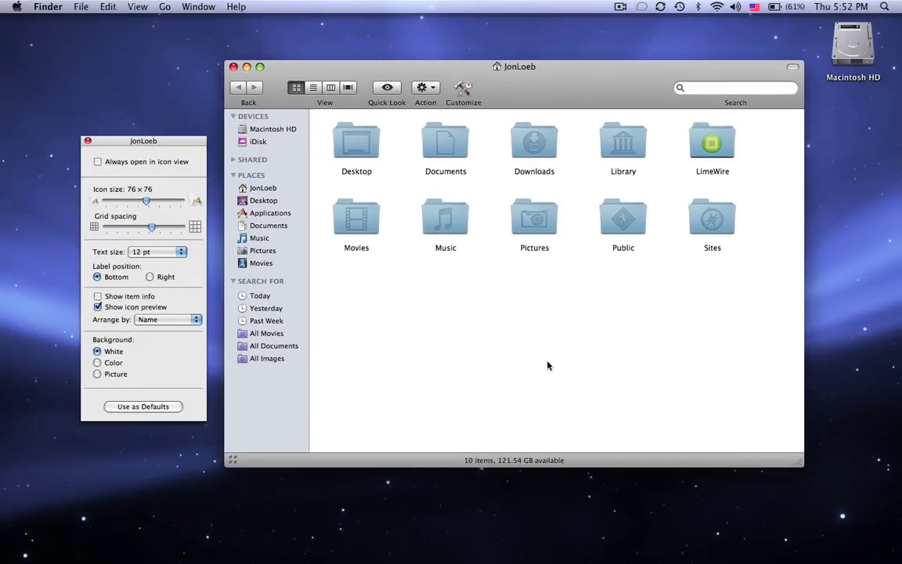
pyautogui.click(97, 363)
pyautogui.click(148, 371)
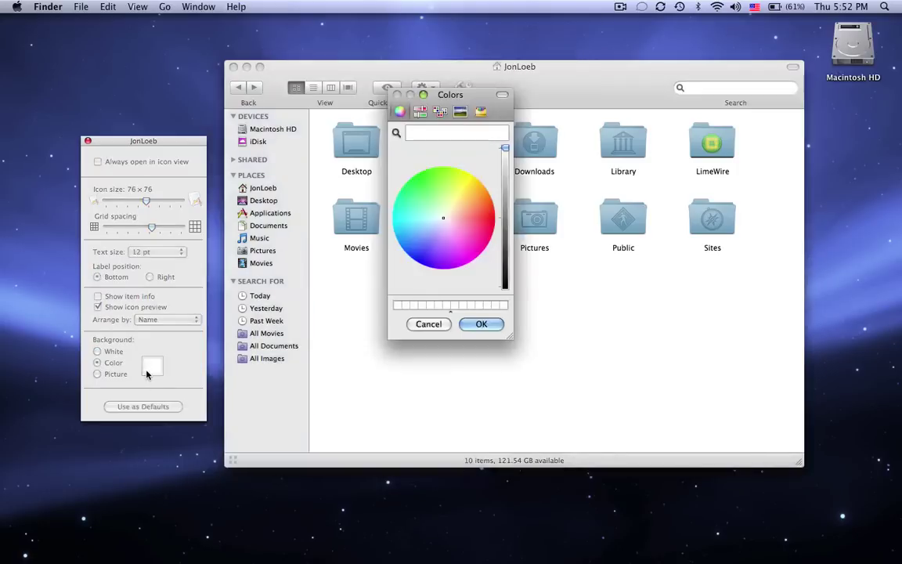
pyautogui.moveTo(448, 221)
pyautogui.mouseDown()
pyautogui.moveTo(481, 228)
pyautogui.moveTo(471, 249)
pyautogui.moveTo(421, 170)
pyautogui.mouseUp()
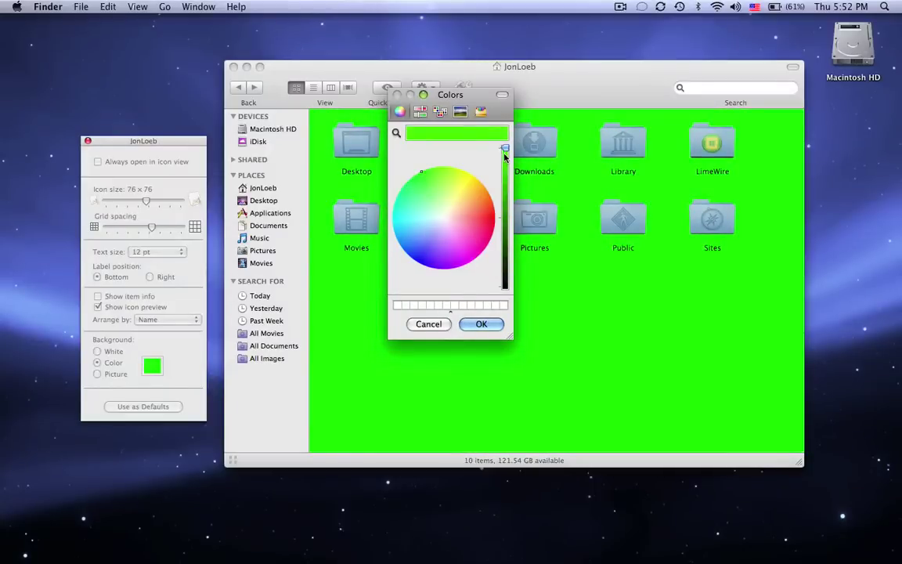
pyautogui.moveTo(505, 148); pyautogui.dragTo(507, 290)
pyautogui.moveTo(506, 241); pyautogui.dragTo(507, 147)
pyautogui.click(480, 324)
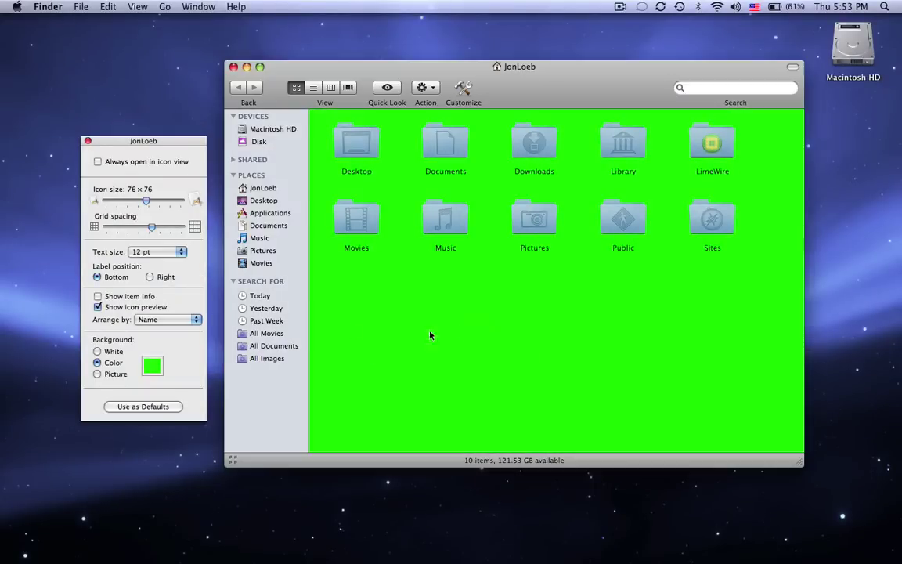
# Choose Aqua Blue.jpg from Desktop Pictures as the JonLoeb window's background picture.
pyautogui.click(97, 373)
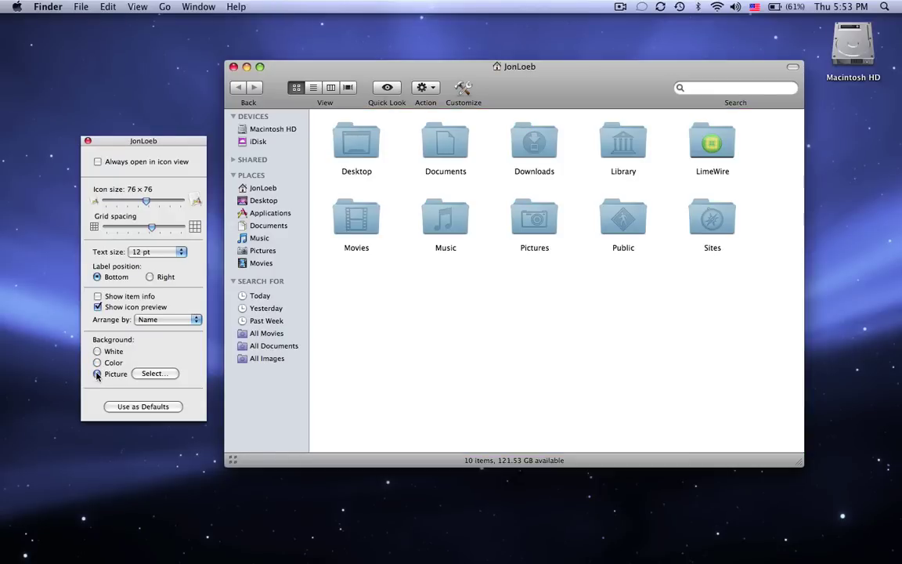
pyautogui.click(147, 375)
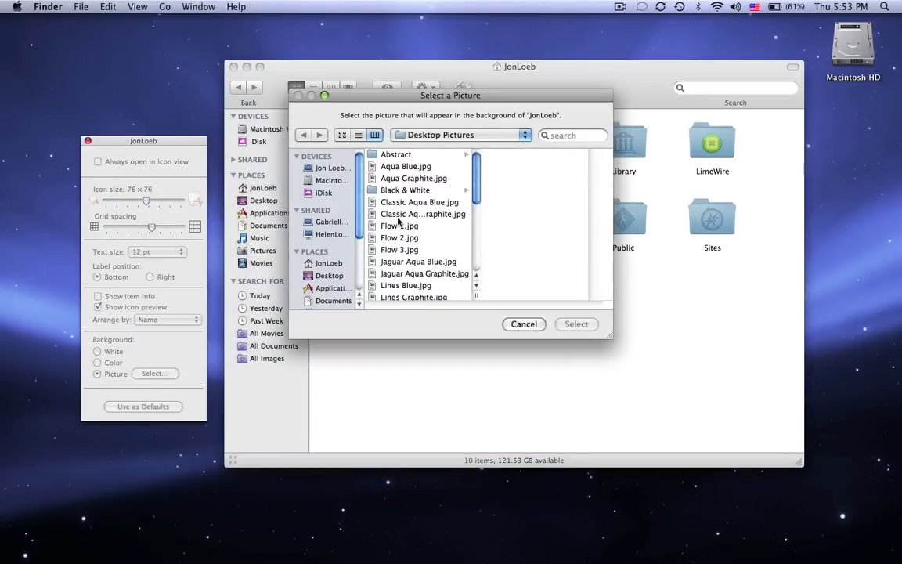
pyautogui.click(424, 252)
pyautogui.click(427, 264)
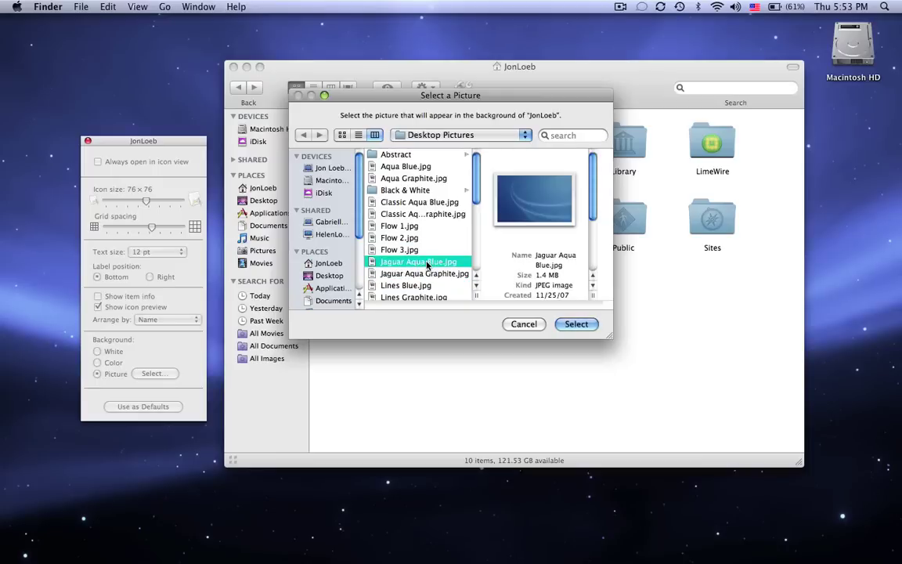
pyautogui.click(415, 167)
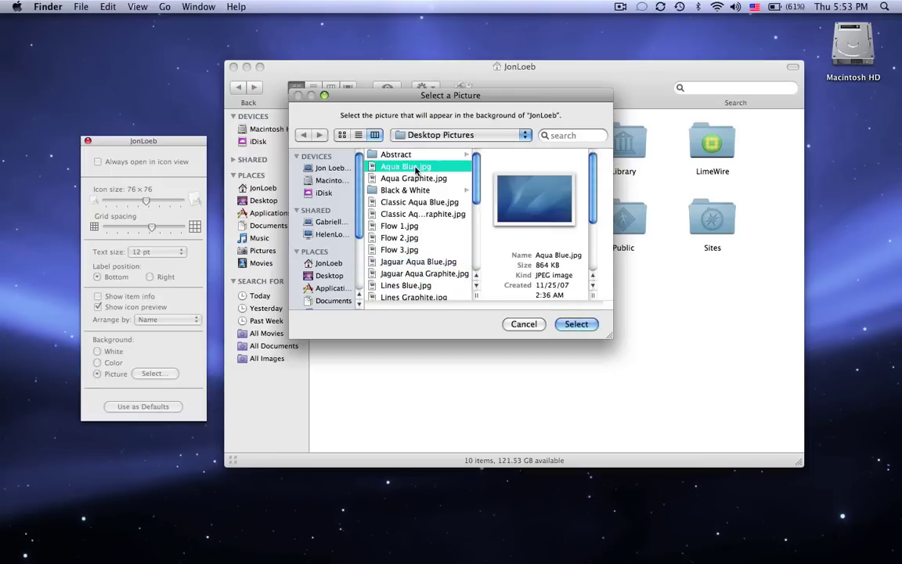
pyautogui.click(581, 323)
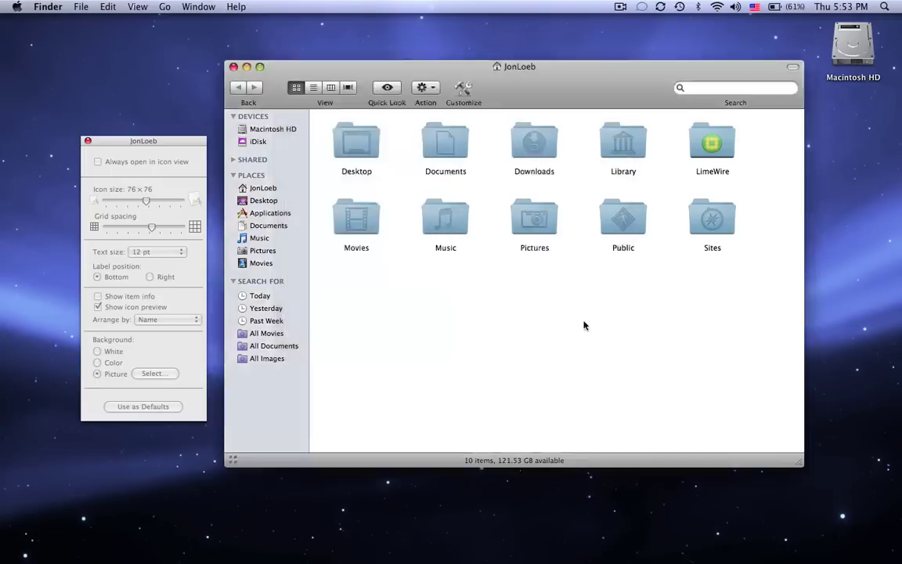
# Save the home folder's Aqua Blue picture background with Use as Defaults, then check Applications.
pyautogui.click(256, 213)
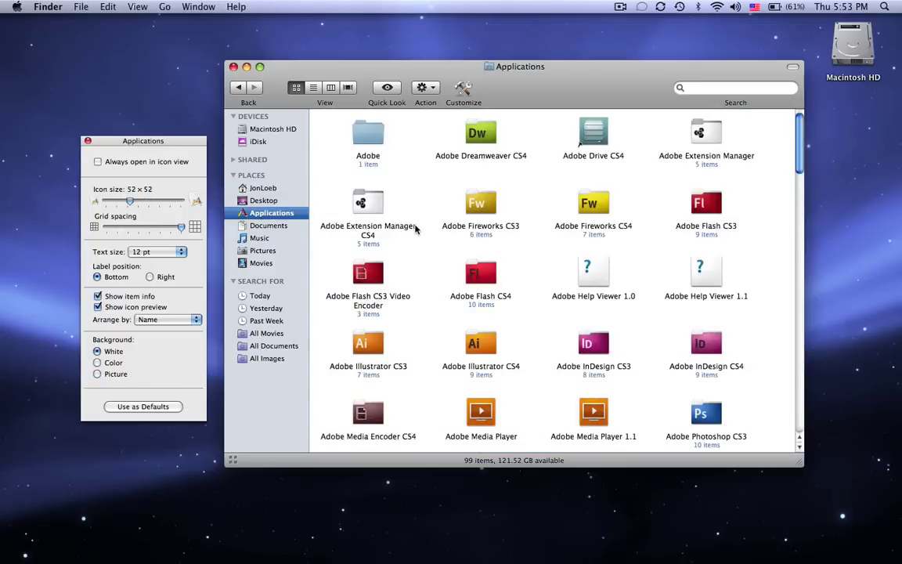
pyautogui.scroll(-15, 416, 229)
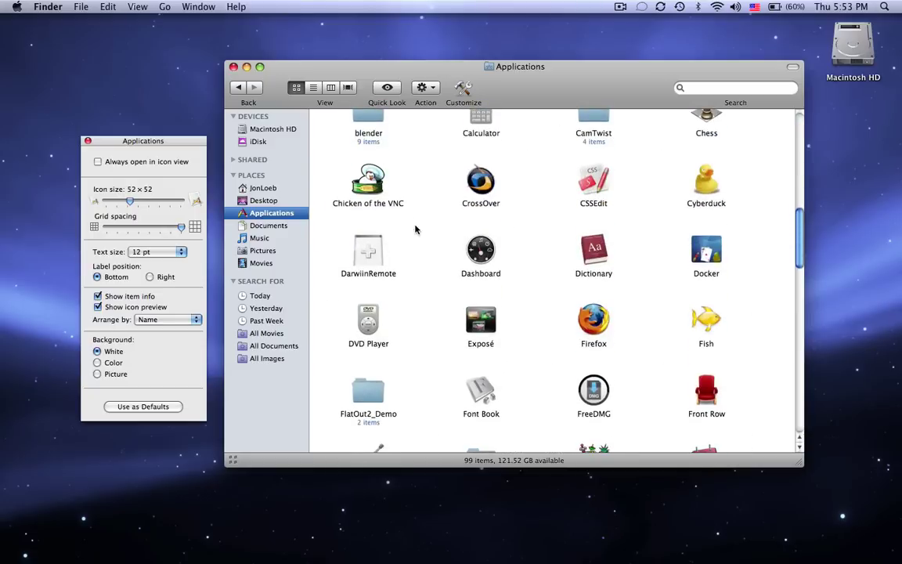
pyautogui.scroll(-15, 416, 229)
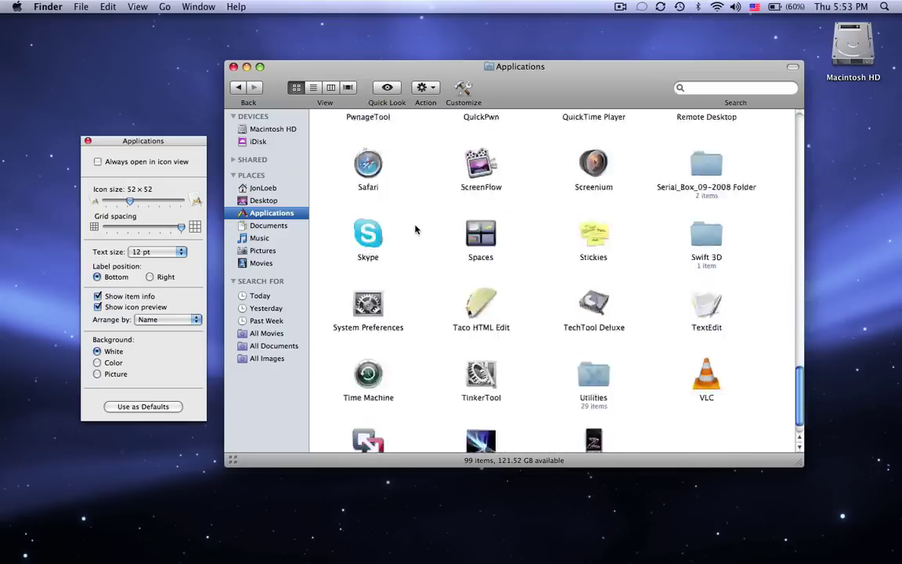
pyautogui.scroll(20, 416, 229)
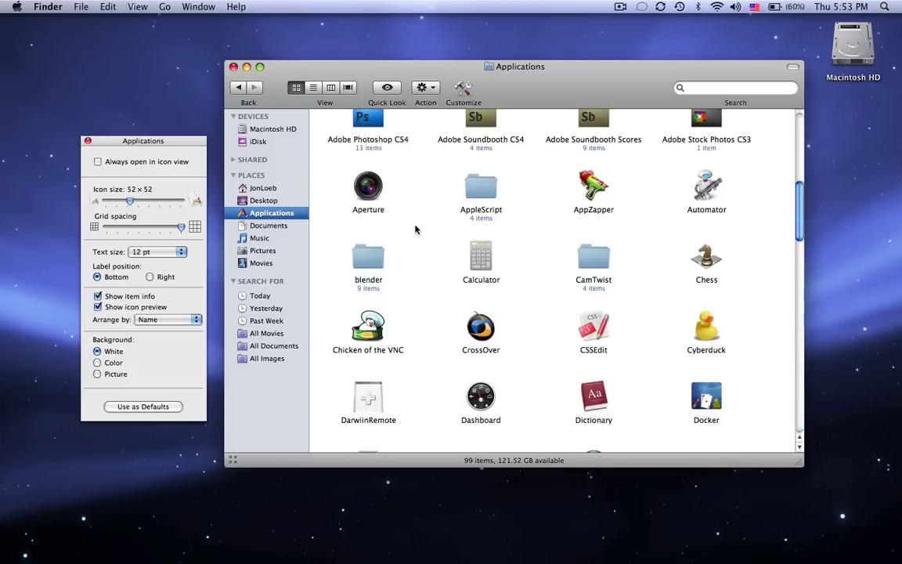
pyautogui.click(240, 89)
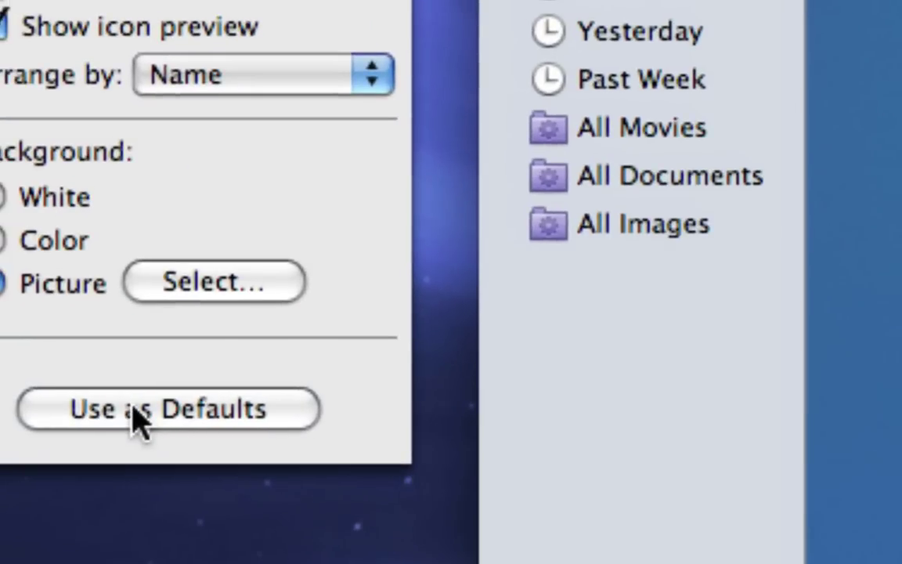
pyautogui.click(134, 410)
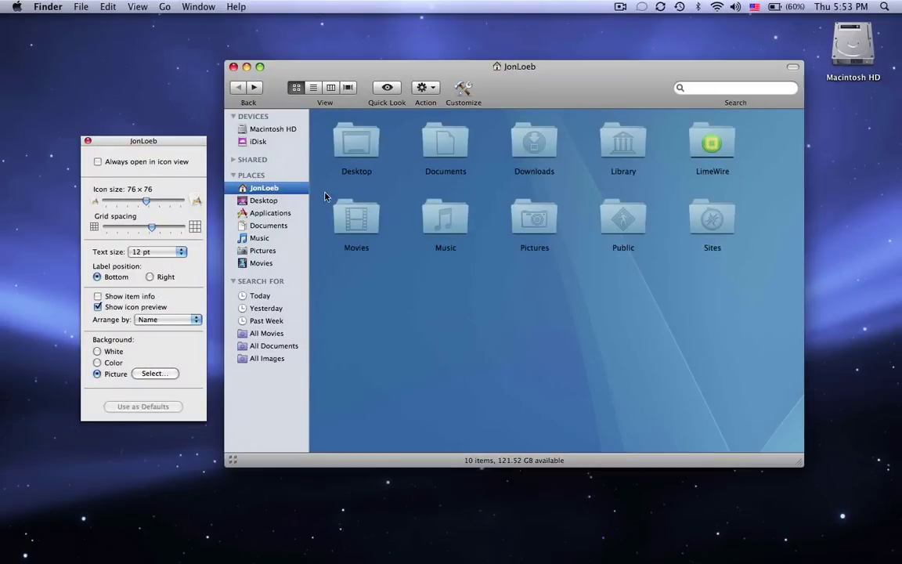
pyautogui.click(279, 214)
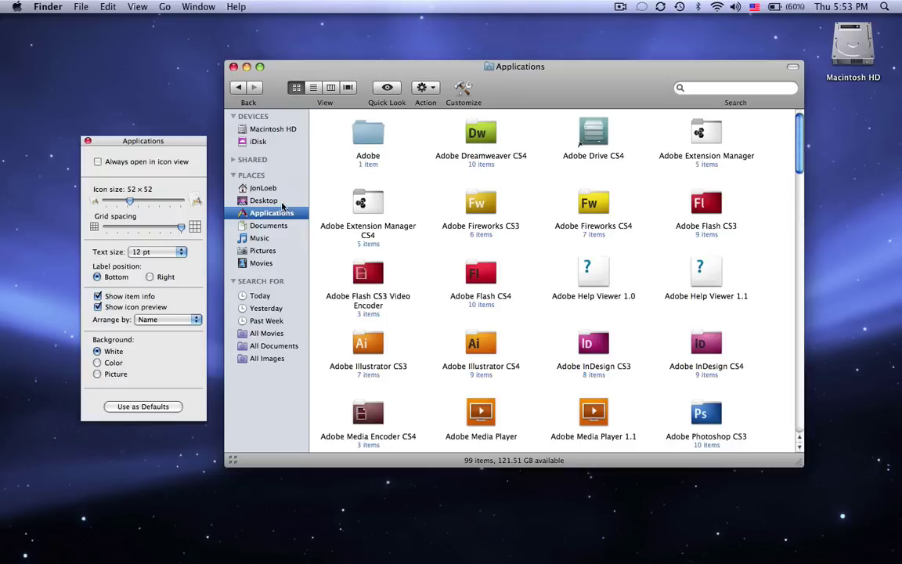
# Set the home folder background to White and save it with Use as Defaults.
pyautogui.click(271, 191)
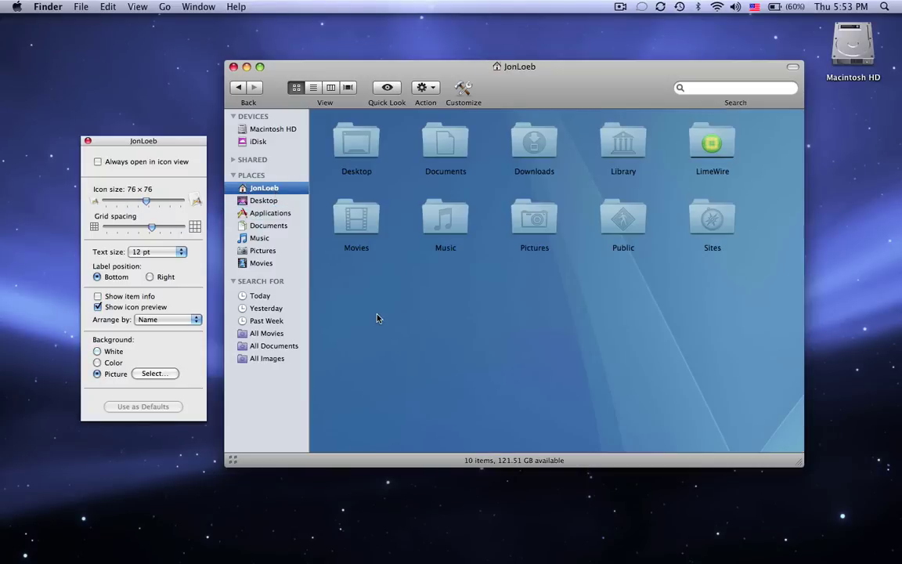
pyautogui.click(97, 351)
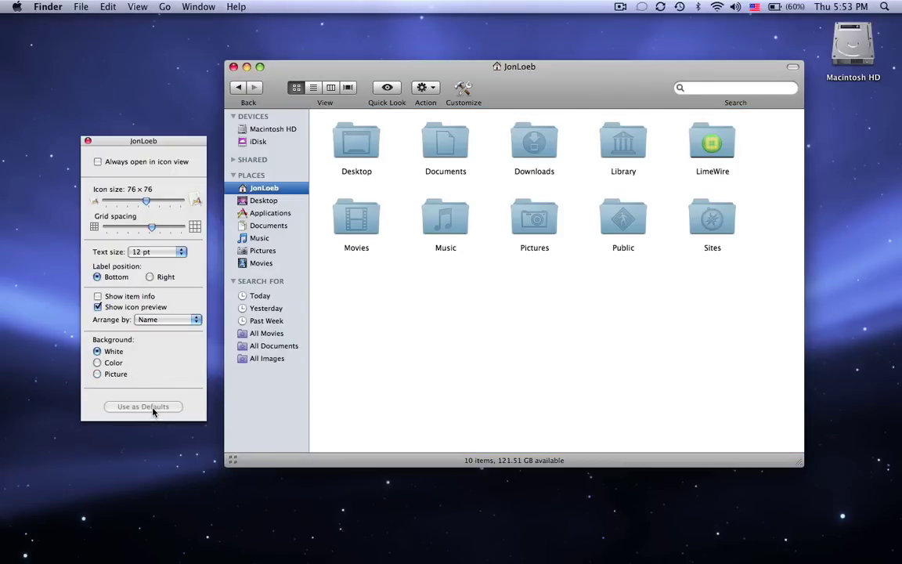
pyautogui.click(149, 406)
# Close the window and Desktop view options, then open a new window and its view options.
pyautogui.press('super+w')
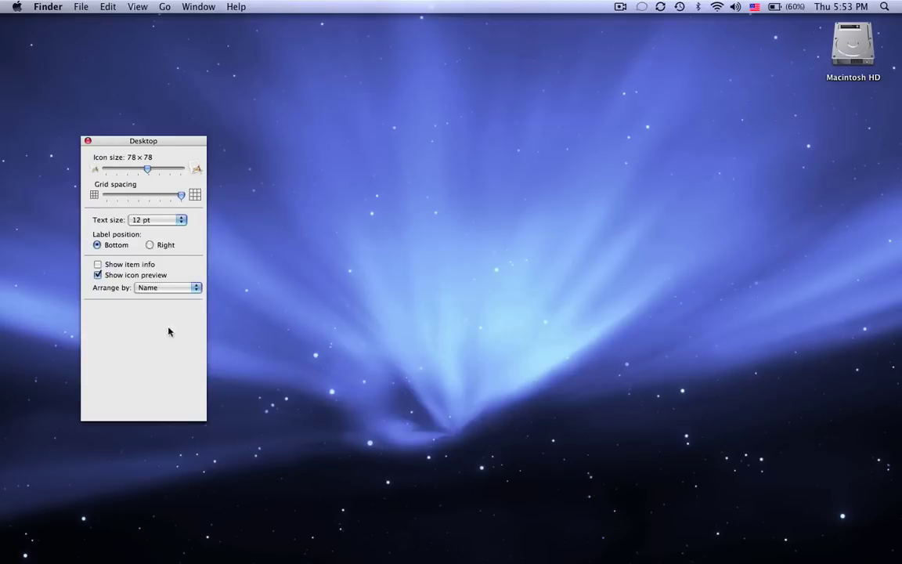
pyautogui.click(88, 140)
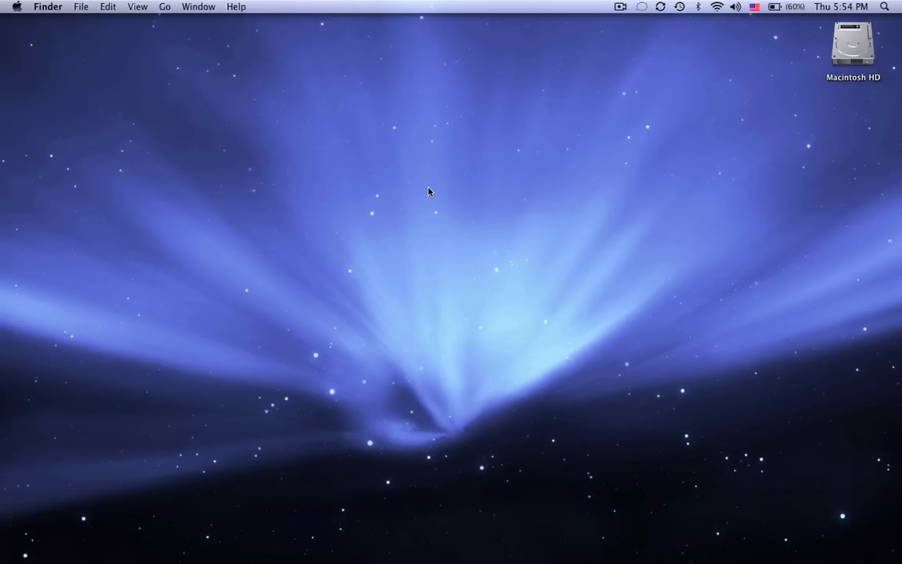
pyautogui.press('super+n')
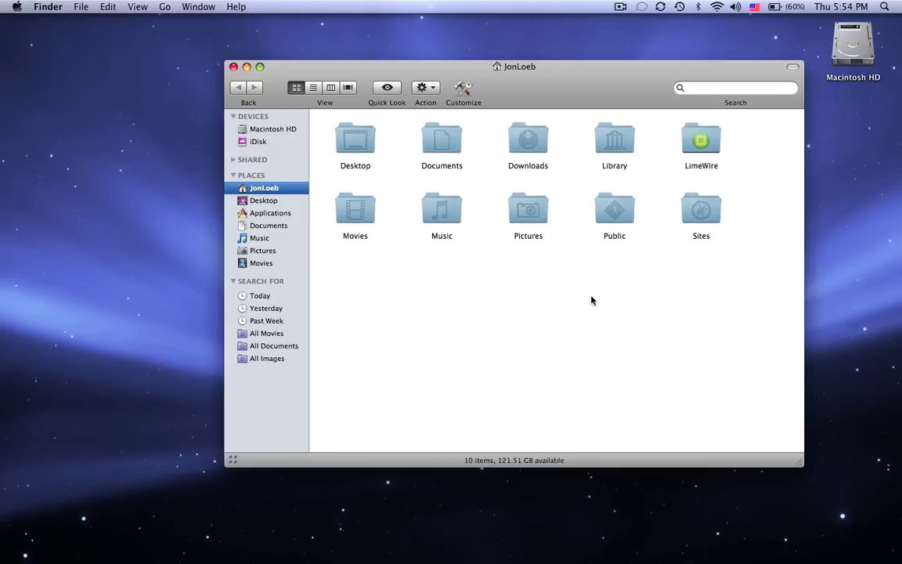
pyautogui.press('super+j')
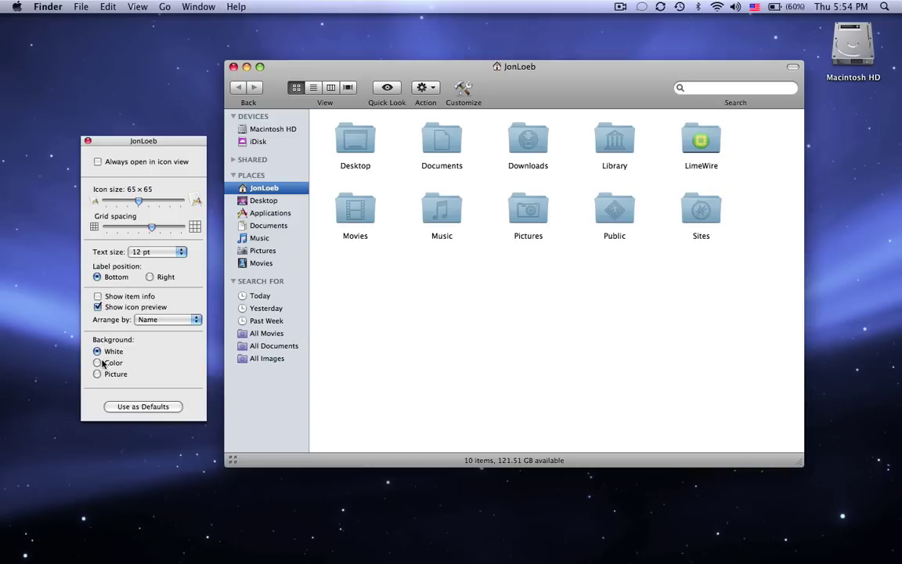
pyautogui.click(97, 362)
pyautogui.click(145, 373)
pyautogui.moveTo(451, 234); pyautogui.dragTo(383, 296)
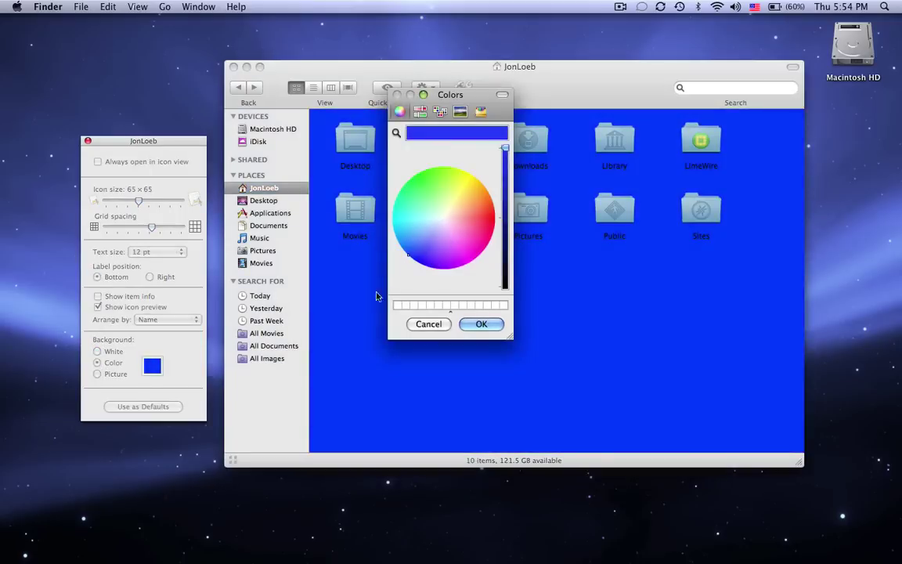
pyautogui.click(483, 324)
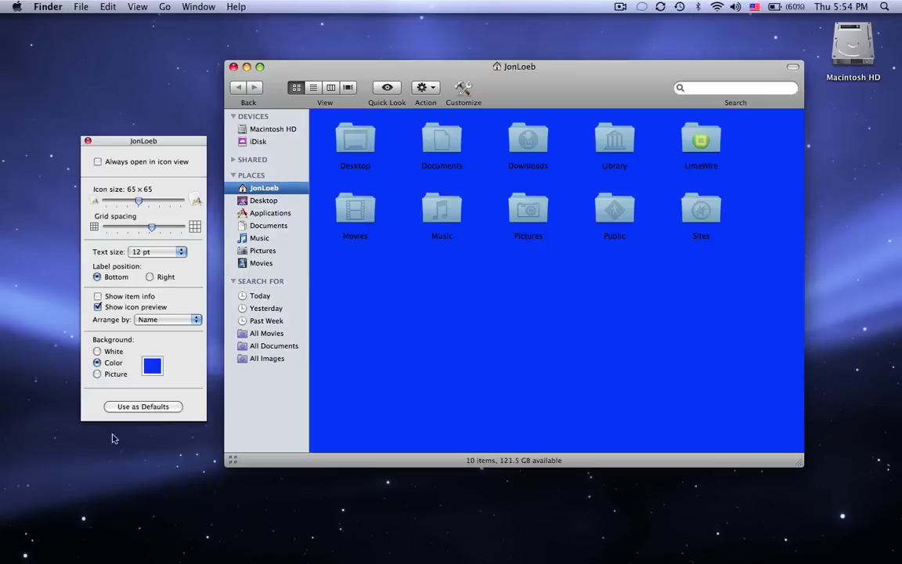
pyautogui.click(147, 408)
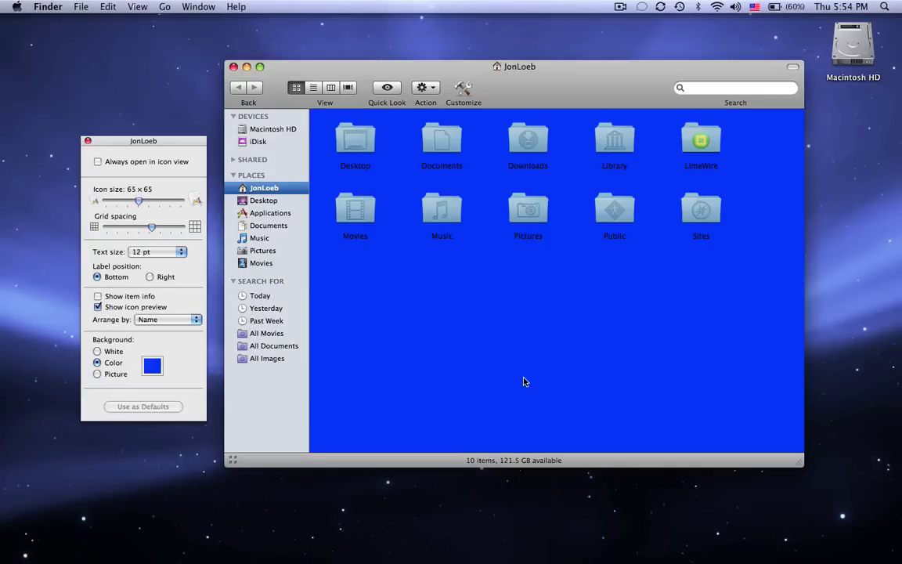
# Test with a new window, then create a new untitled folder in the home folder and open it.
pyautogui.press('super+n')
pyautogui.press('super+w')
pyautogui.rightClick(483, 335)
pyautogui.click(503, 339)
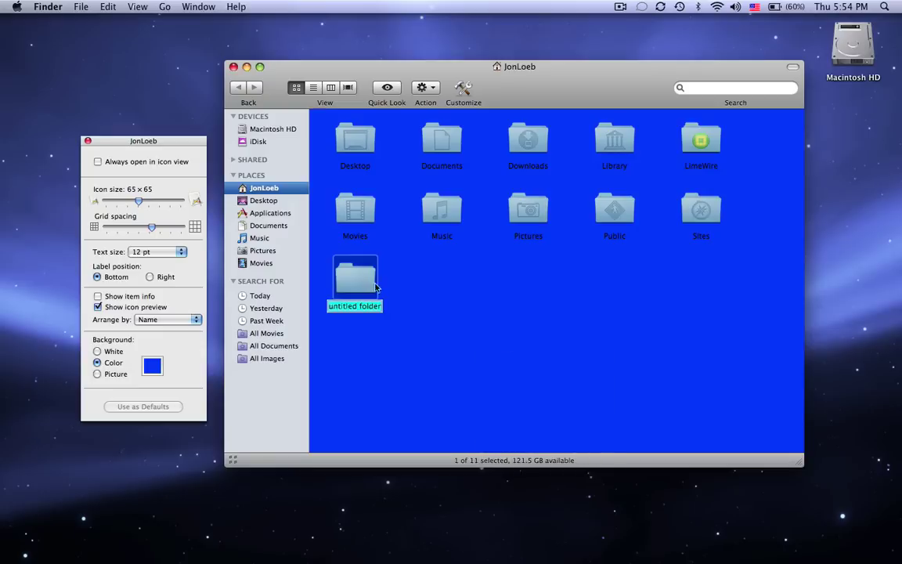
pyautogui.click(398, 292)
pyautogui.doubleClick(354, 278)
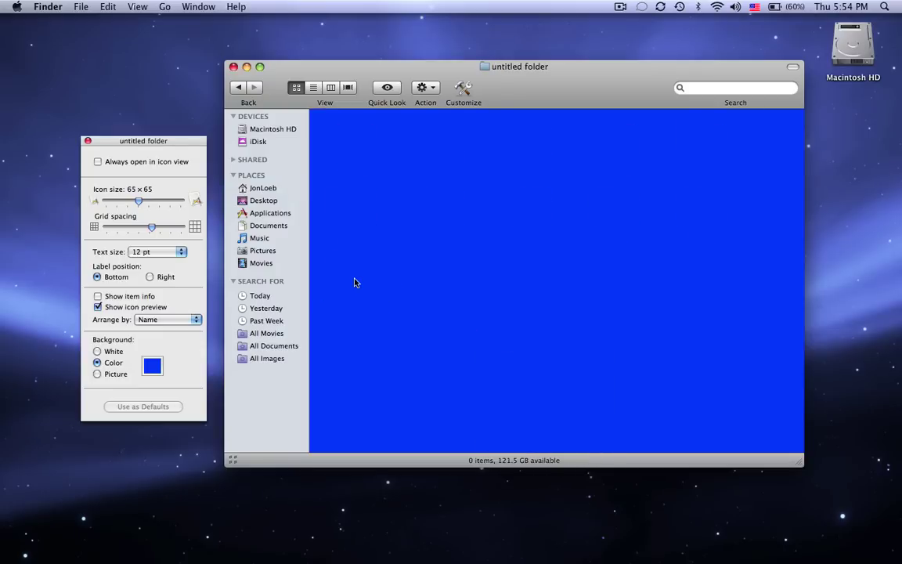
pyautogui.click(239, 88)
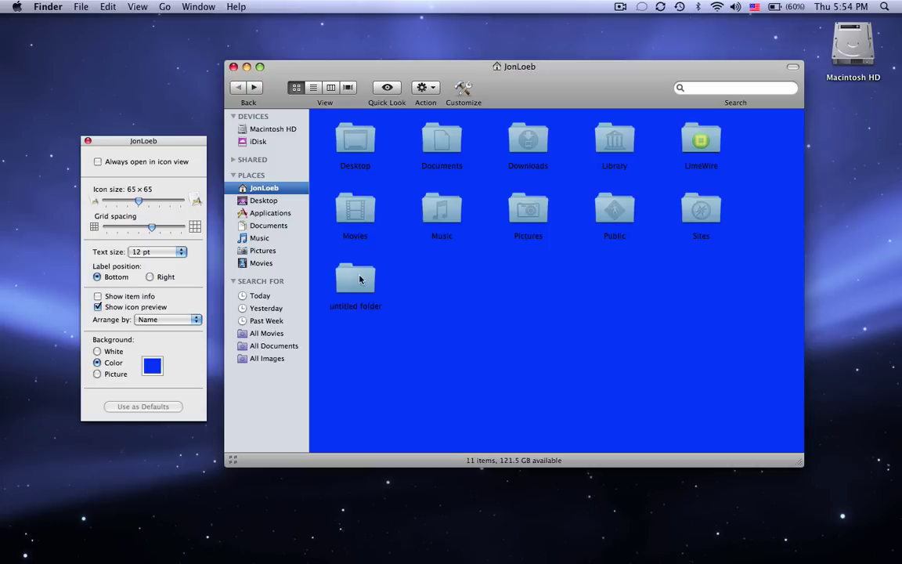
# Rename the untitled folder to 'bob' and open it to check its blue background.
pyautogui.click(356, 278)
pyautogui.write('bob')
pyautogui.press('Return')
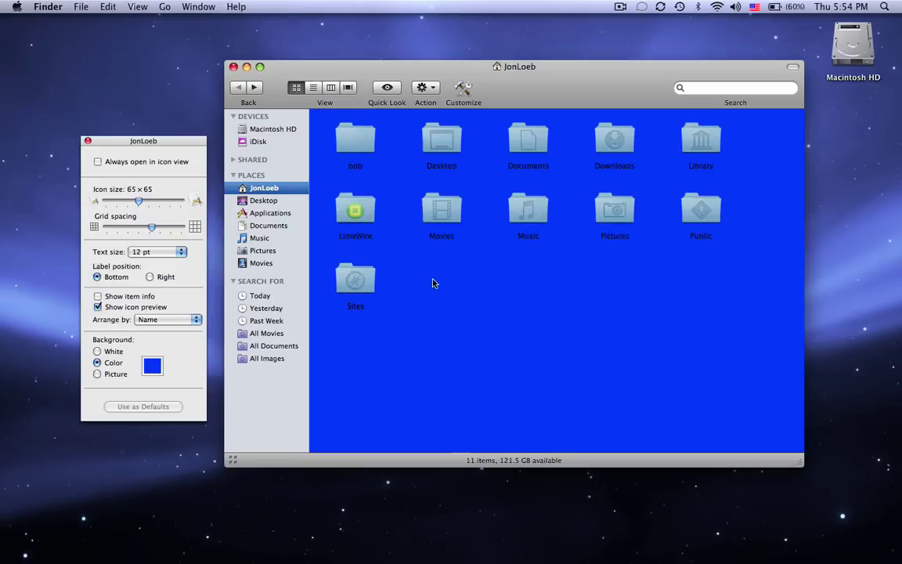
pyautogui.doubleClick(357, 133)
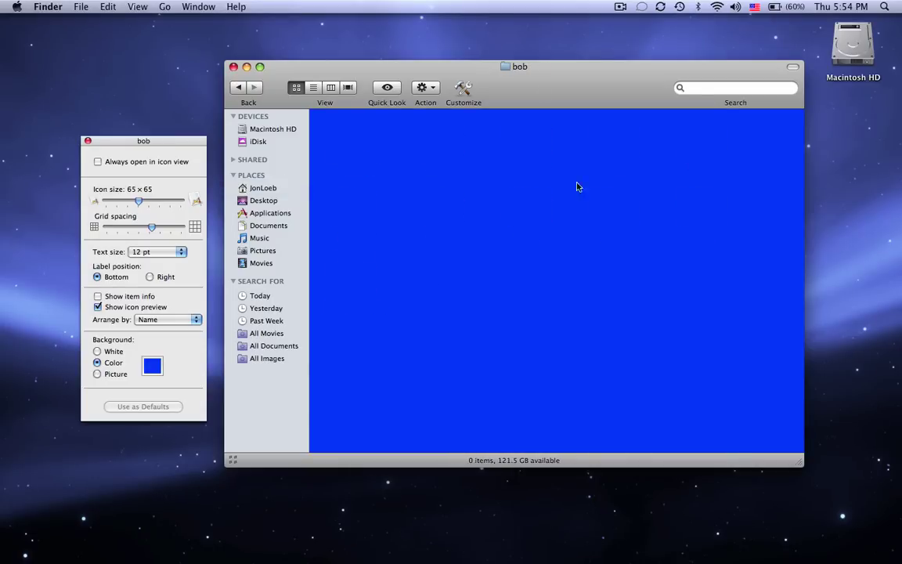
pyautogui.click(238, 89)
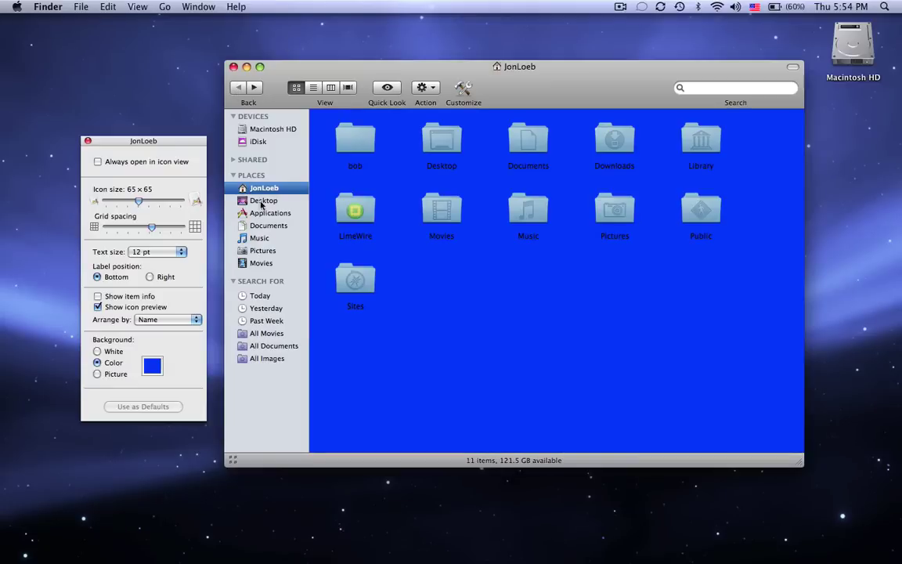
# Open Documents, Music, Pictures and Movies to compare backgrounds, then reopen the bob folder.
pyautogui.click(269, 226)
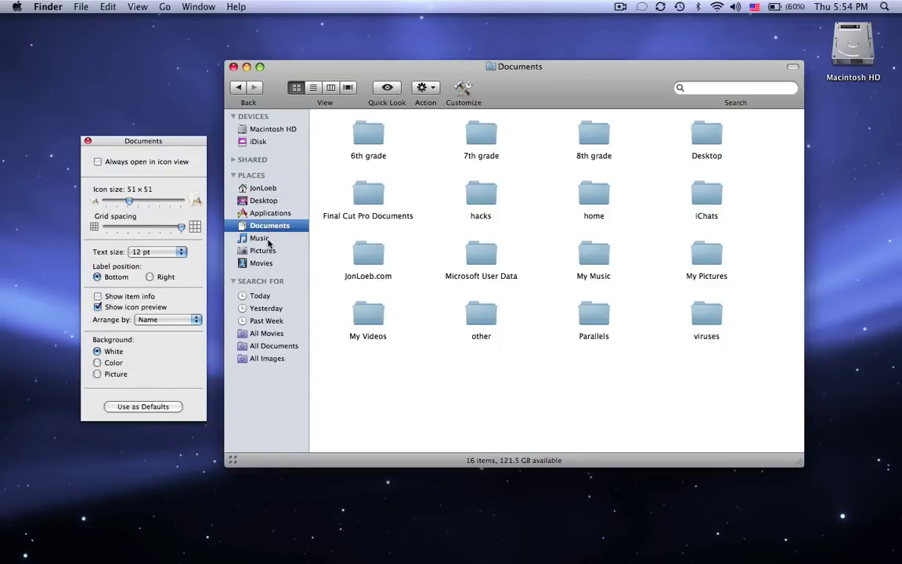
pyautogui.click(259, 237)
pyautogui.click(266, 251)
pyautogui.click(263, 264)
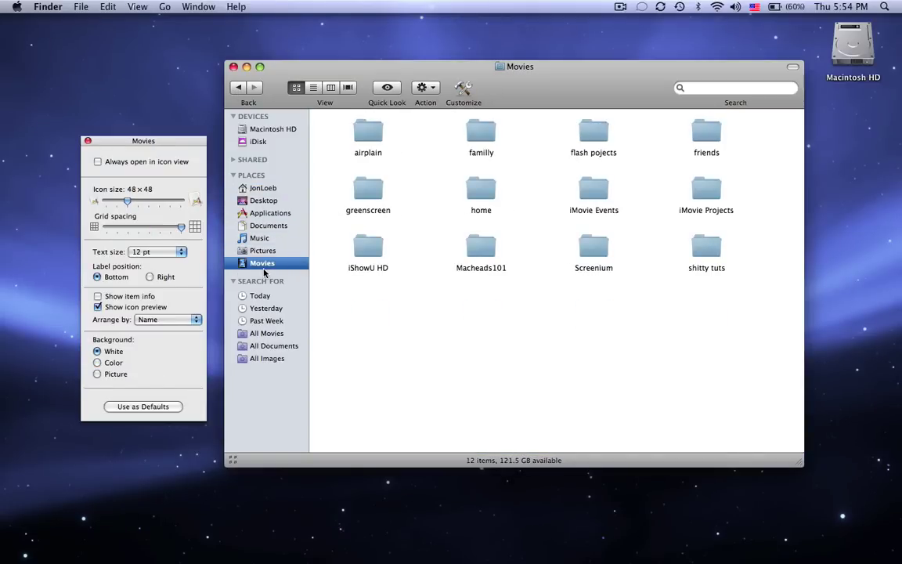
pyautogui.click(263, 250)
pyautogui.click(263, 188)
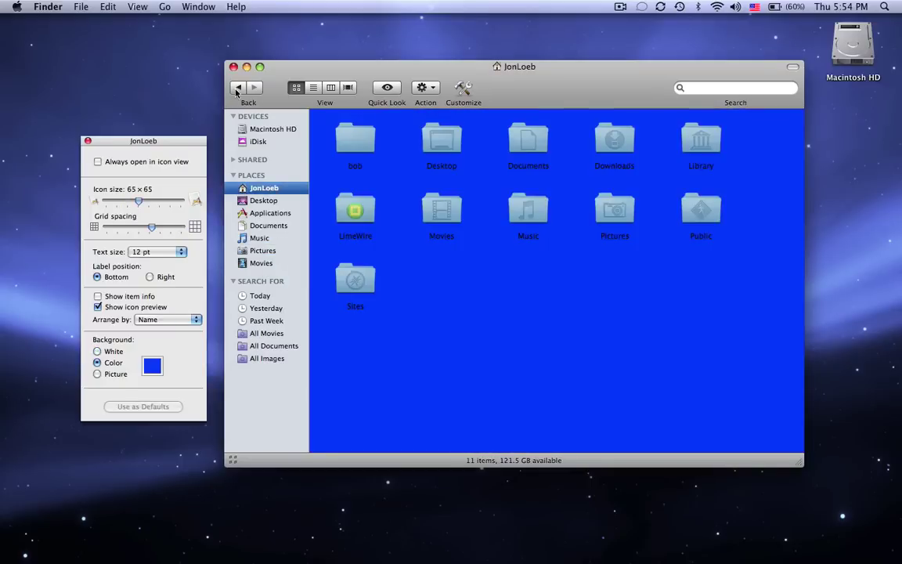
pyautogui.click(238, 87)
pyautogui.click(253, 87)
pyautogui.click(364, 140)
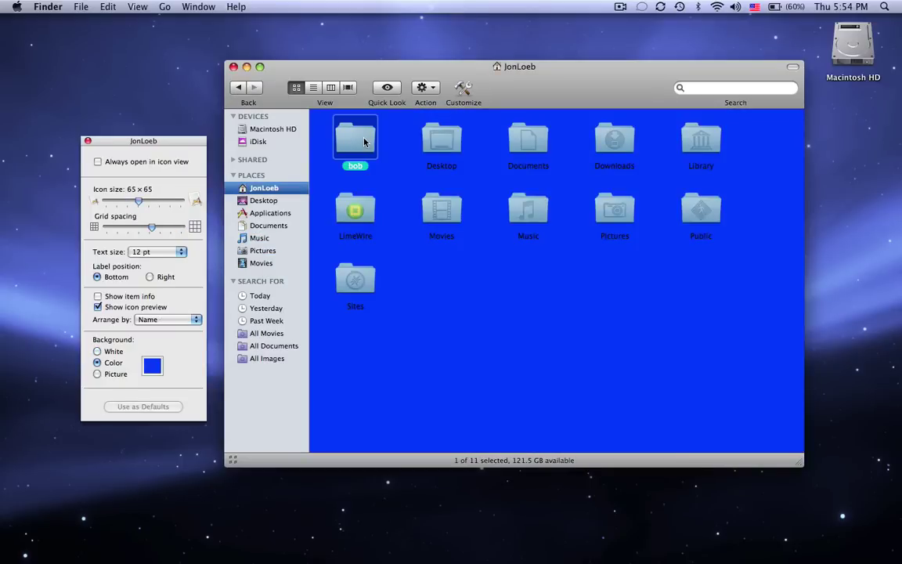
pyautogui.doubleClick(363, 141)
# Close the Finder window and the Desktop View Options panel, leaving only the Macintosh HD icon.
pyautogui.press('super+w')
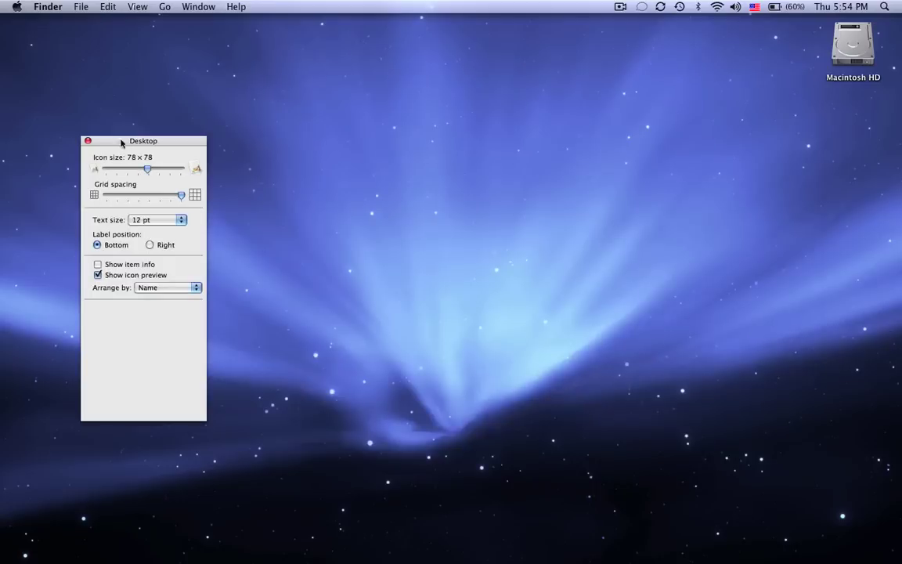
pyautogui.click(88, 140)
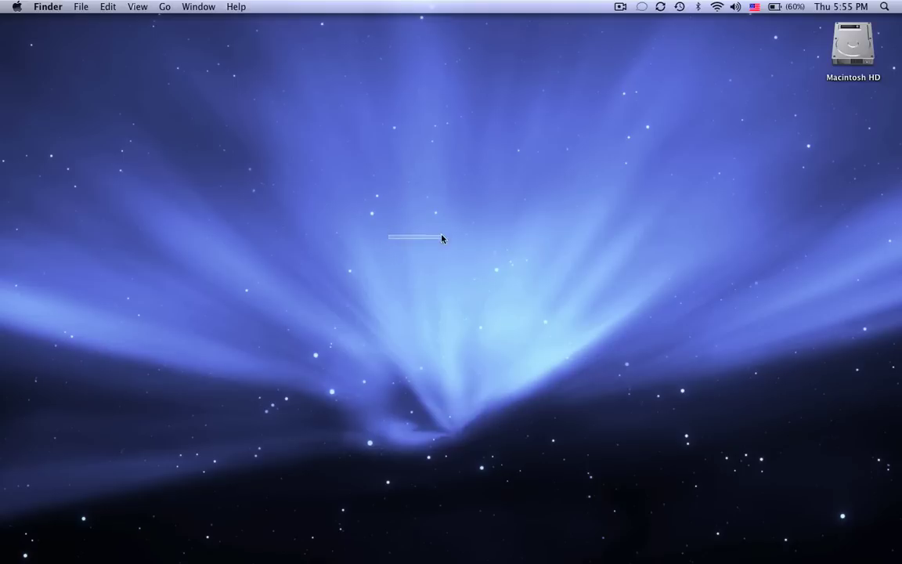
pyautogui.moveTo(442, 241); pyautogui.dragTo(339, 283)
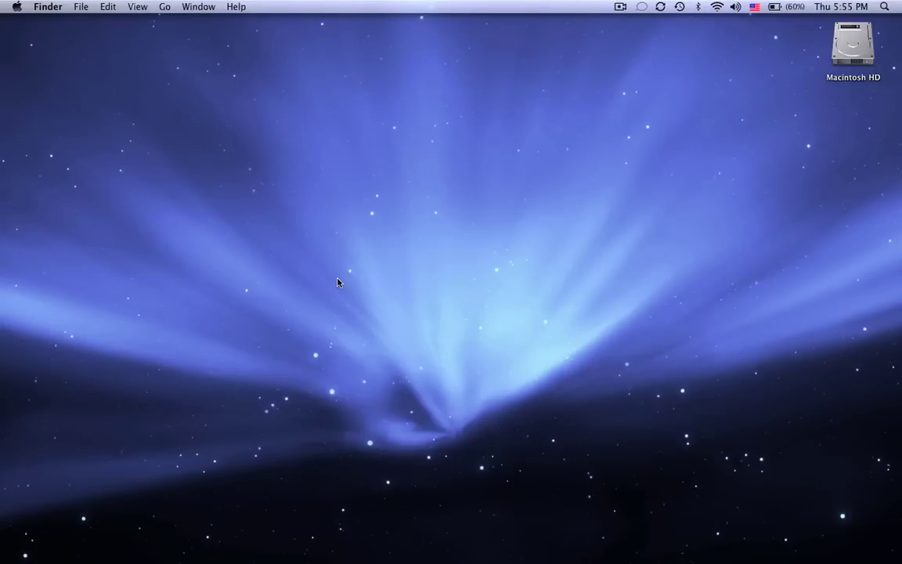